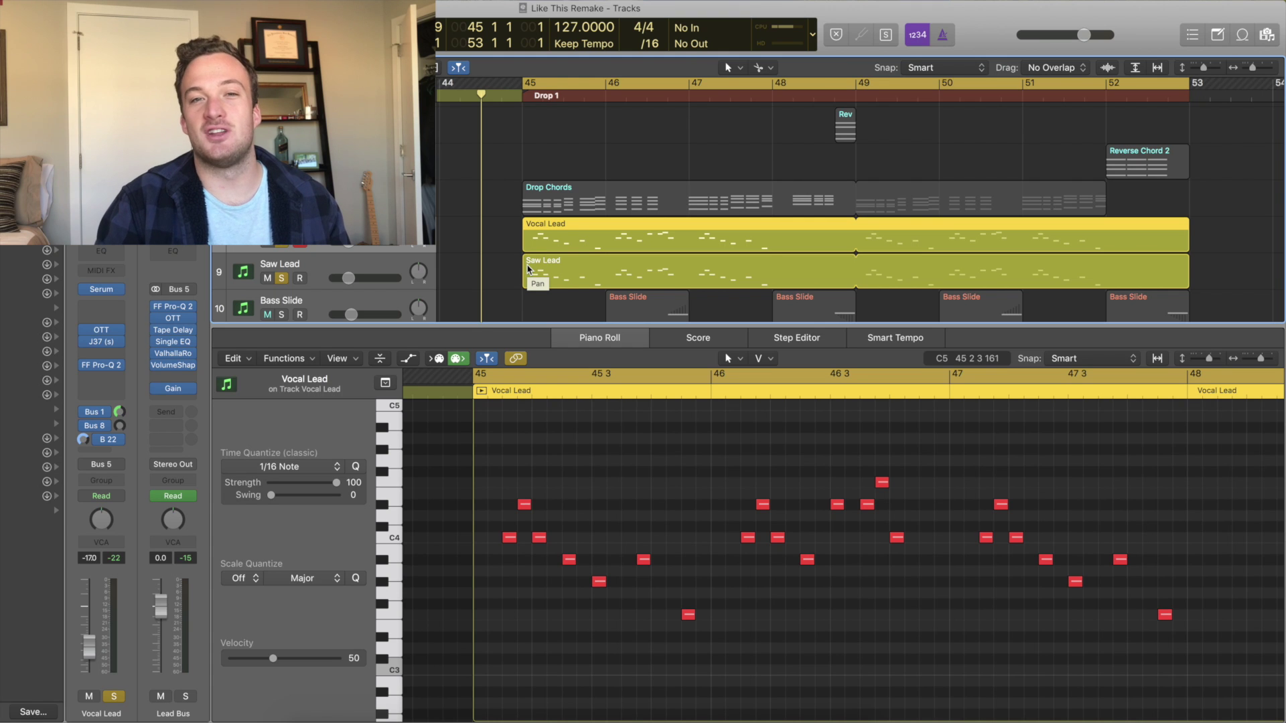
Audition the lead melody at the start of Drop 1, first with both leads soloed and again with only Vocal Lead soloed
{"action": "key", "text": "space"}
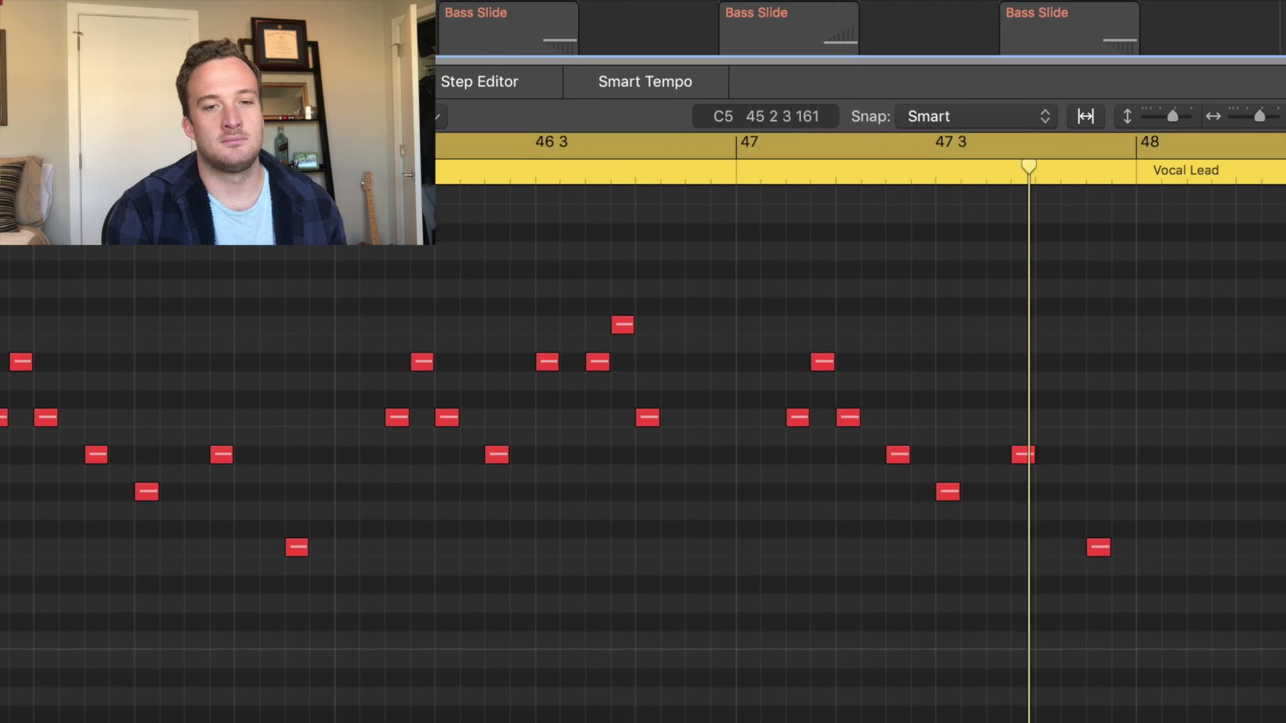
{"action": "key", "text": "space"}
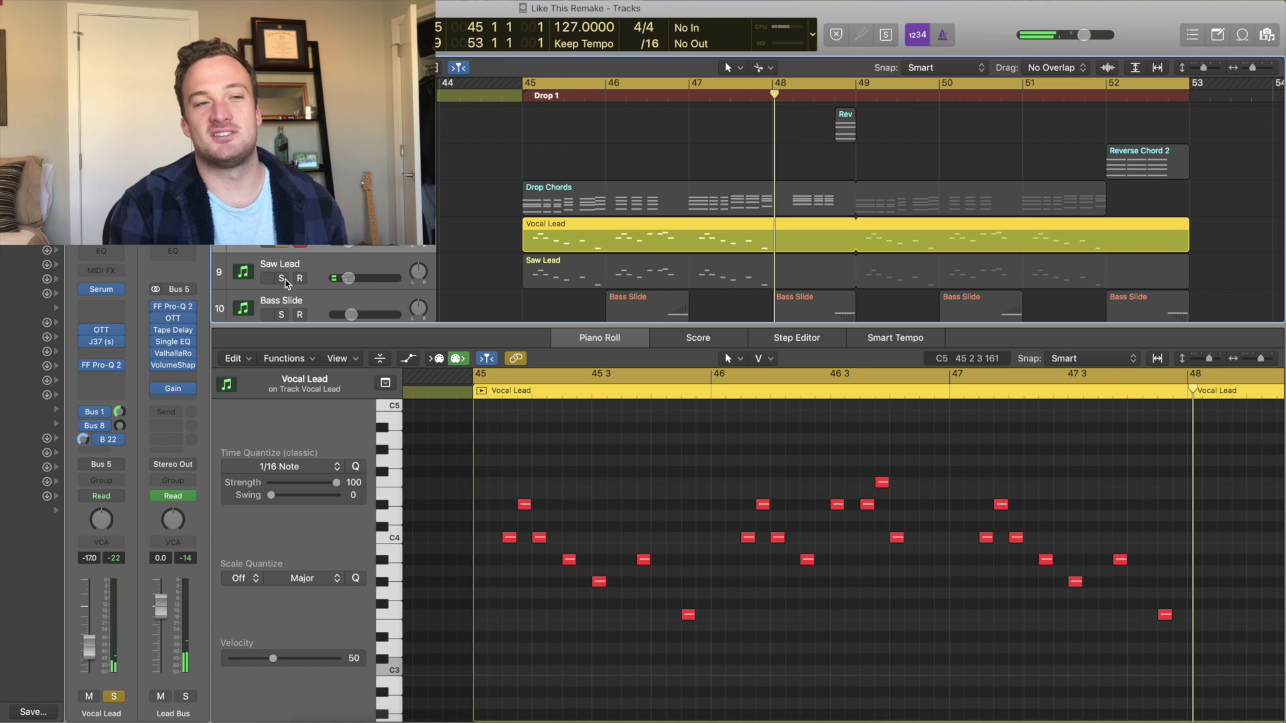
{"action": "key", "text": "space"}
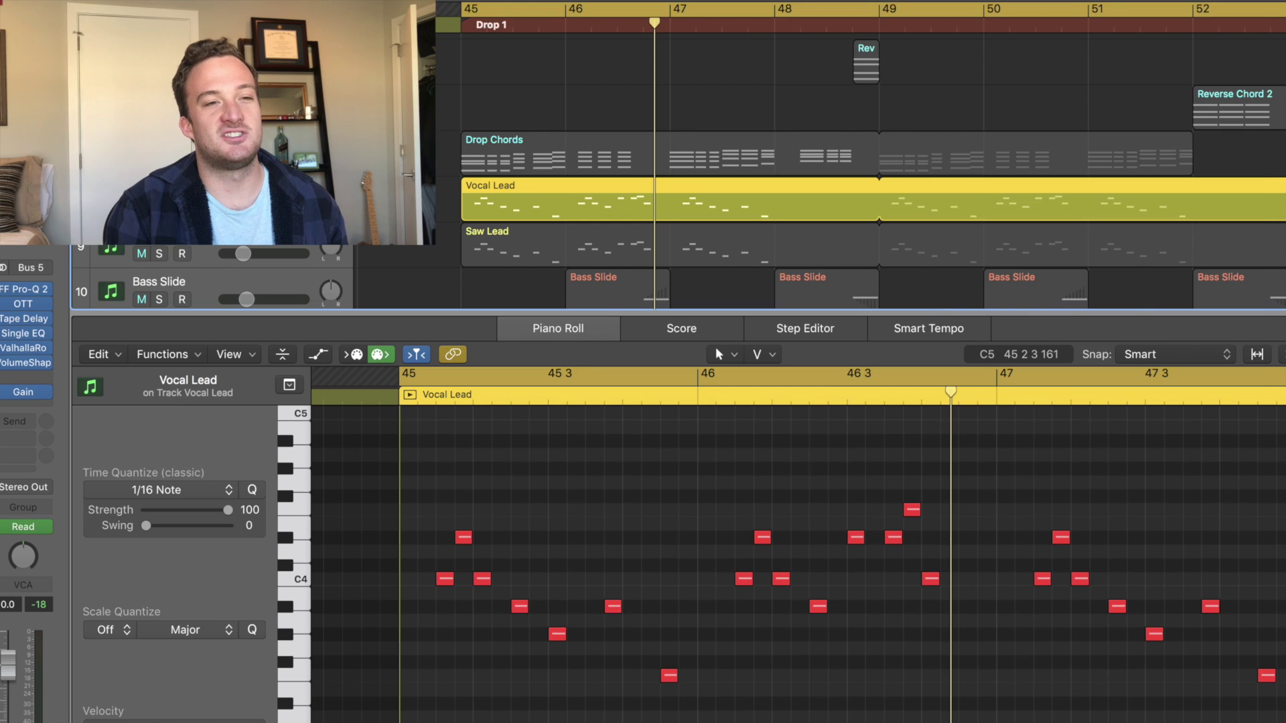
Show the Vocal Lead's Serum patch and examine the wavetable categories for OSC A and the Analog wavetables for OSC B
{"action": "key", "text": "v"}
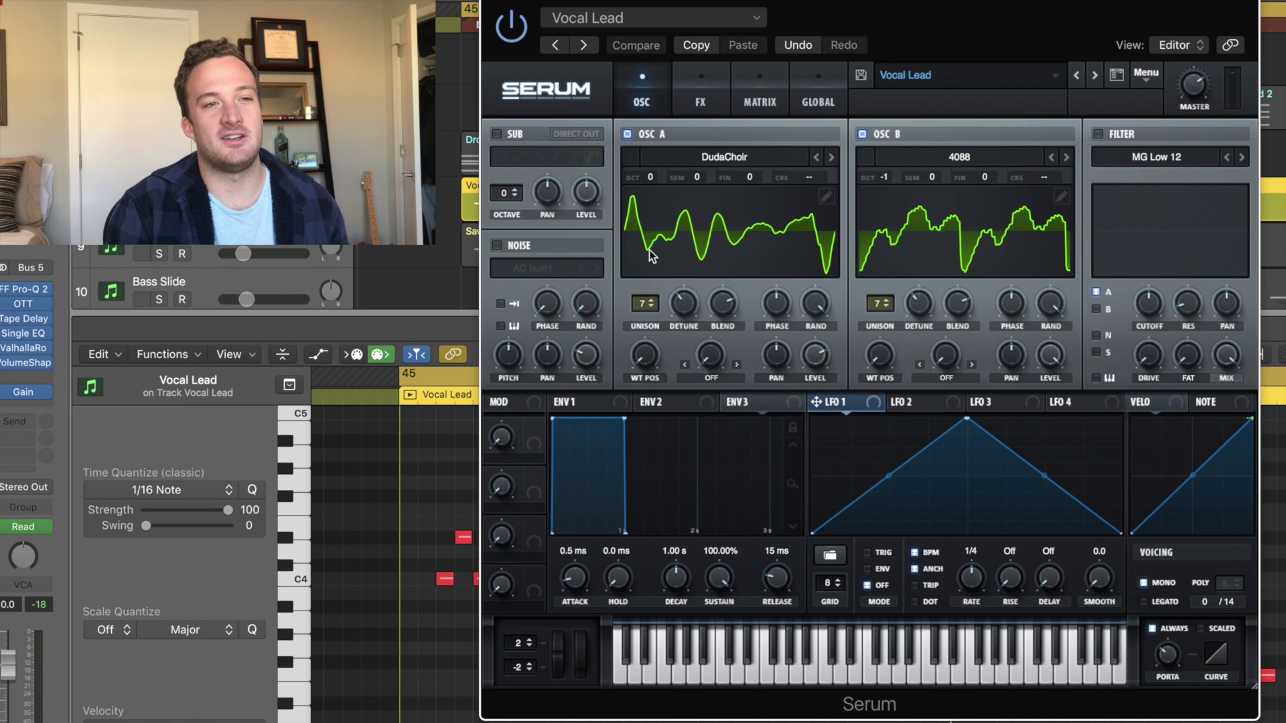
{"action": "left_click", "coordinate": [696, 159]}
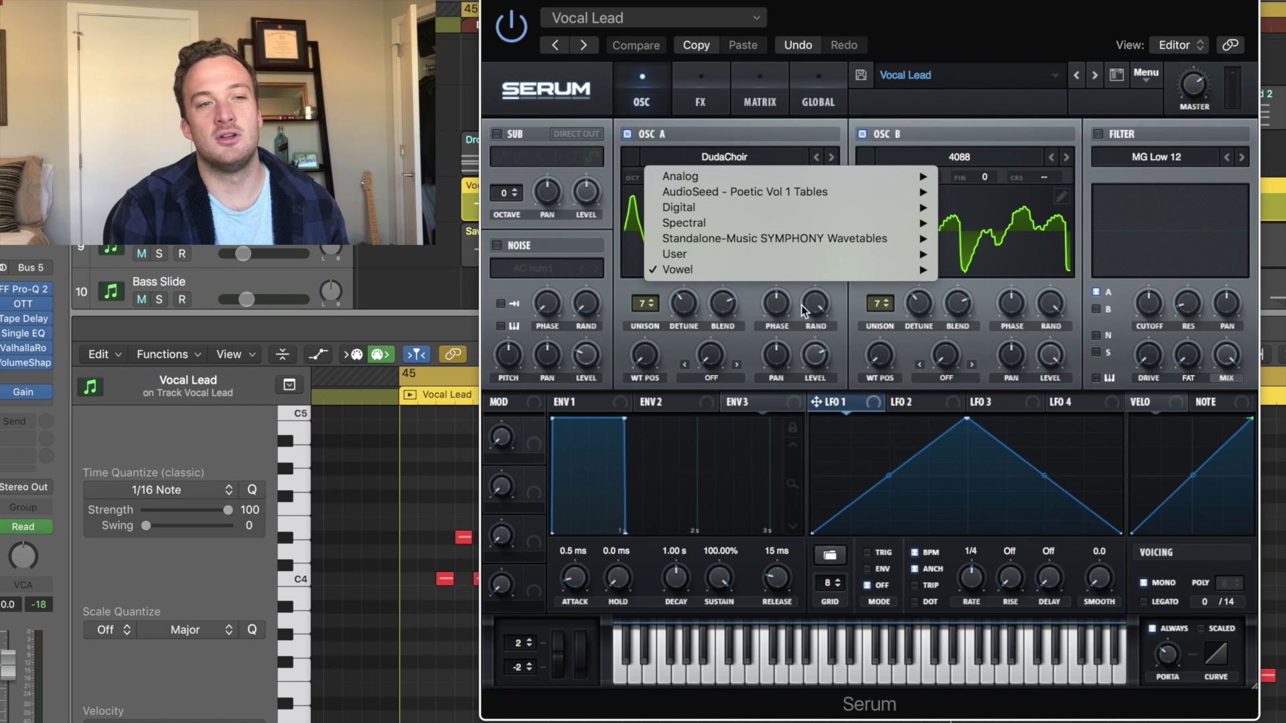
{"action": "mouse_move", "coordinate": [792, 275]}
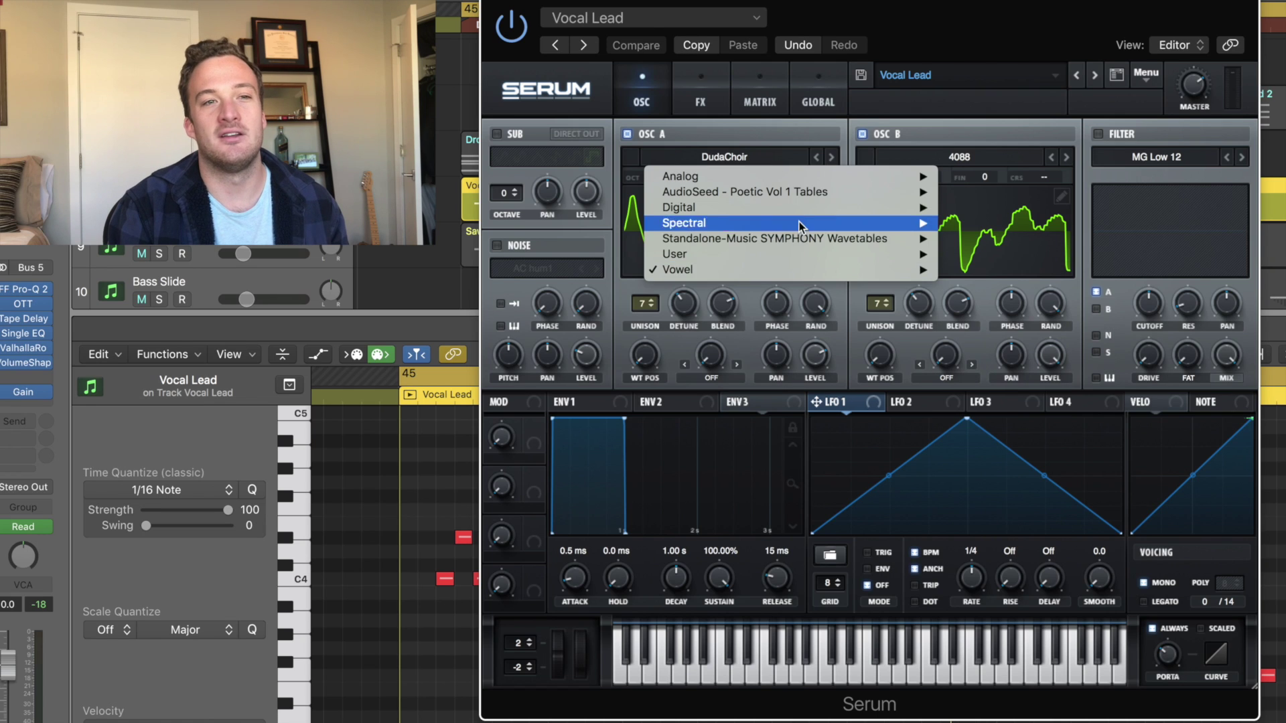
{"action": "left_click", "coordinate": [832, 143]}
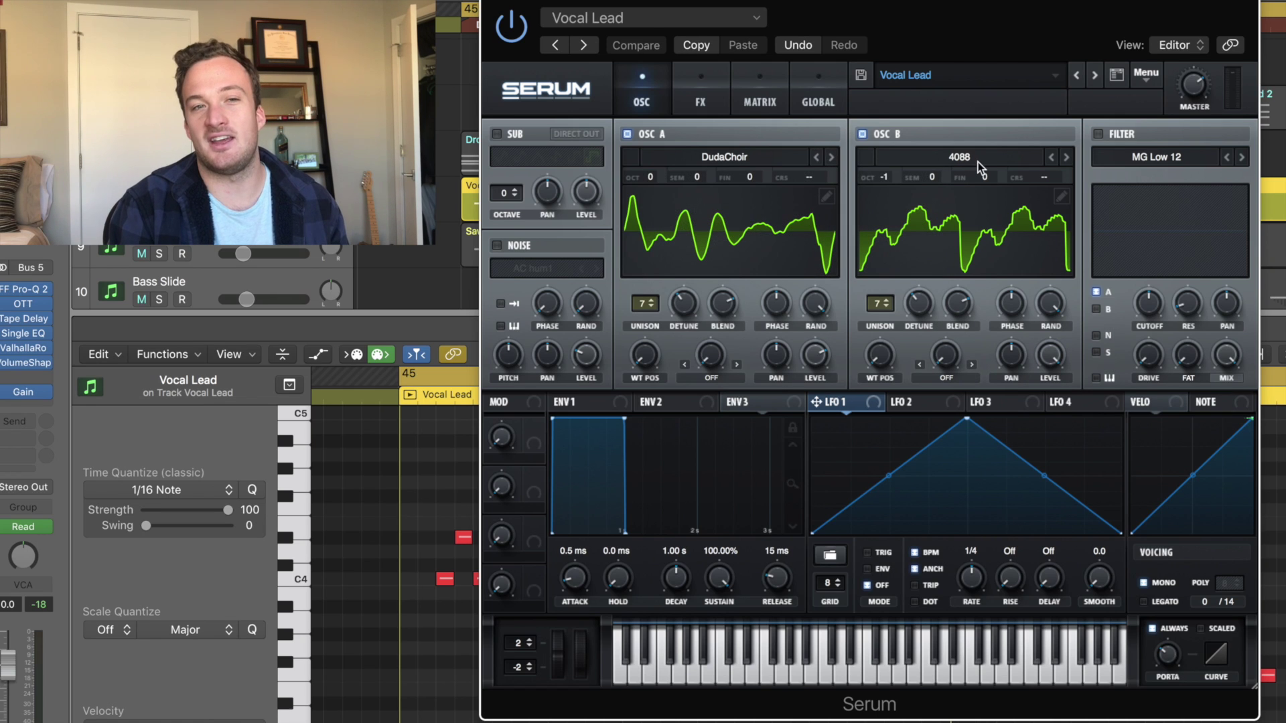
{"action": "left_click", "coordinate": [978, 162]}
{"action": "mouse_move", "coordinate": [956, 177]}
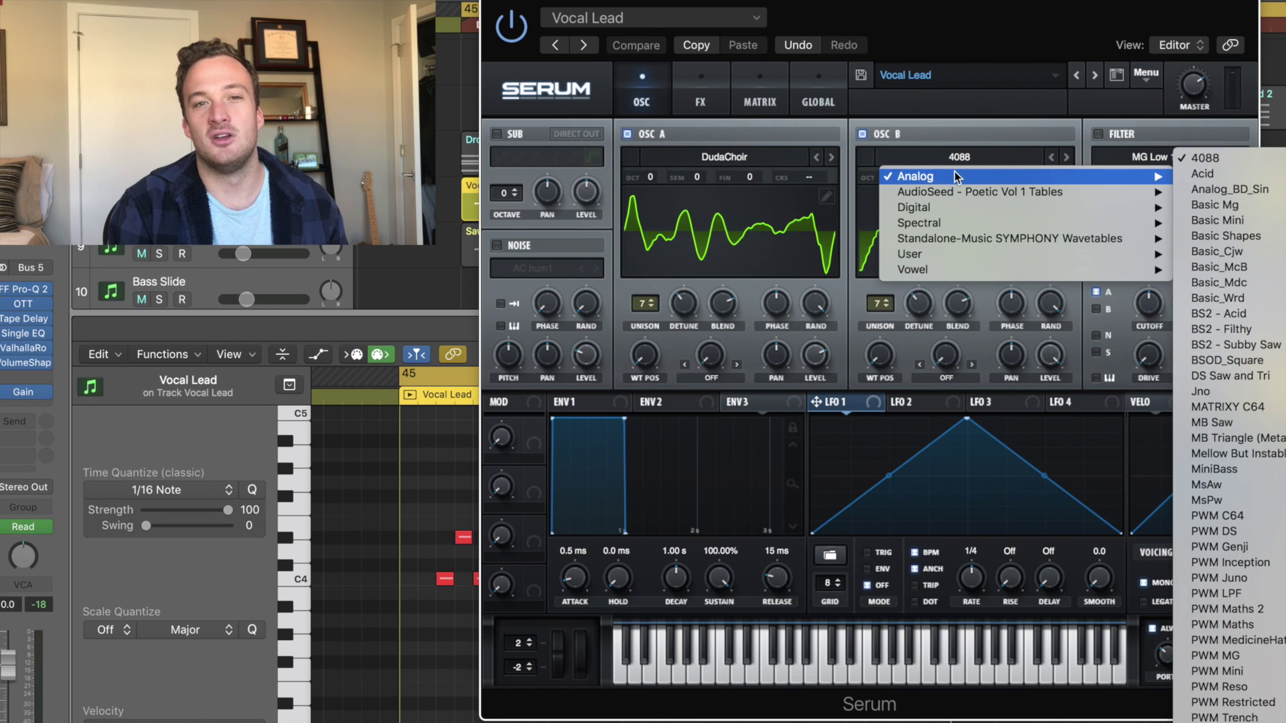
{"action": "left_click", "coordinate": [1203, 159]}
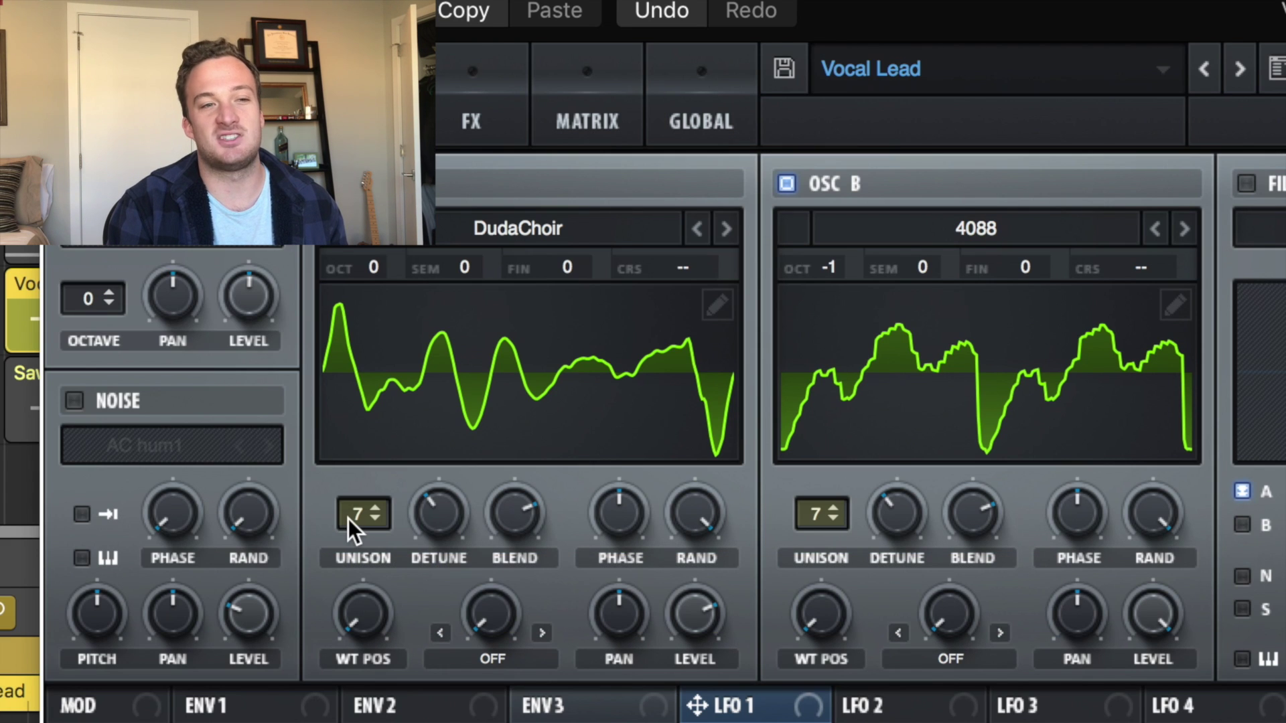
Compare the Vocal Lead sound with Serum's Distortion and Phaser bypassed and with both effects enabled again
{"action": "left_click", "coordinate": [444, 521]}
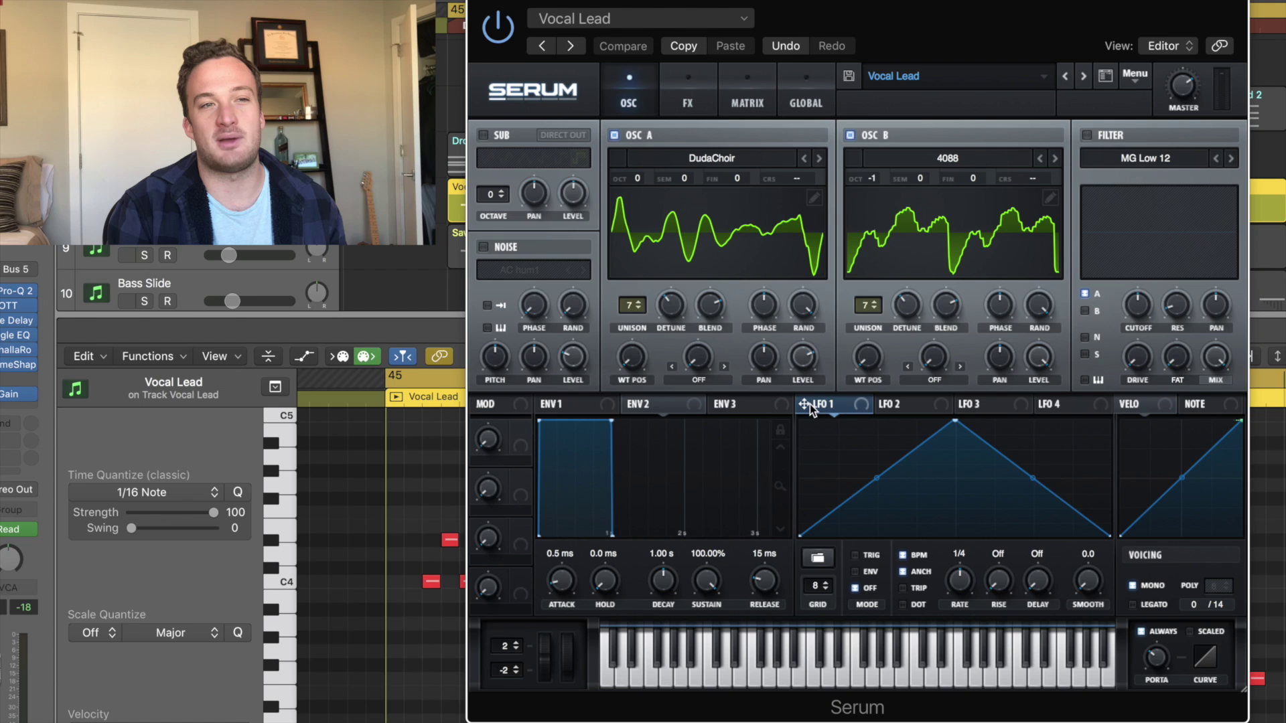
{"action": "left_click", "coordinate": [680, 97]}
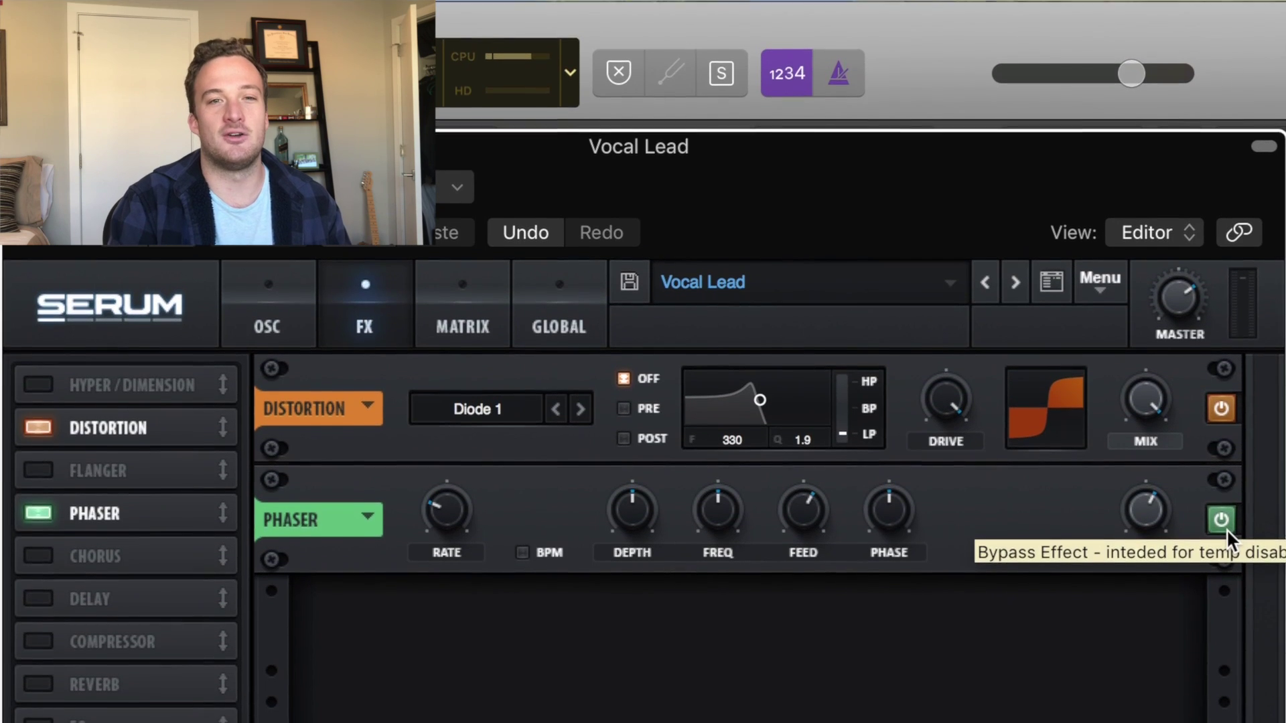
{"action": "left_click", "coordinate": [1223, 521]}
{"action": "left_click", "coordinate": [1221, 408]}
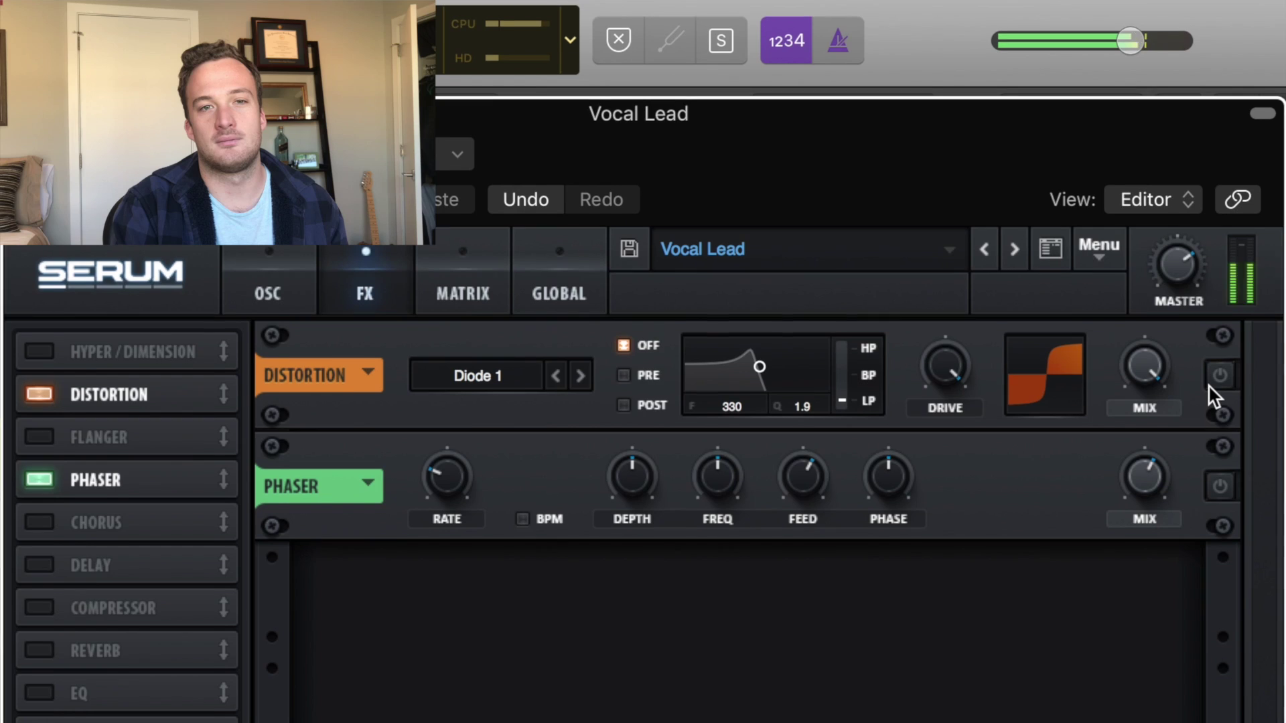
{"action": "left_click", "coordinate": [1216, 376]}
{"action": "left_click", "coordinate": [1215, 465]}
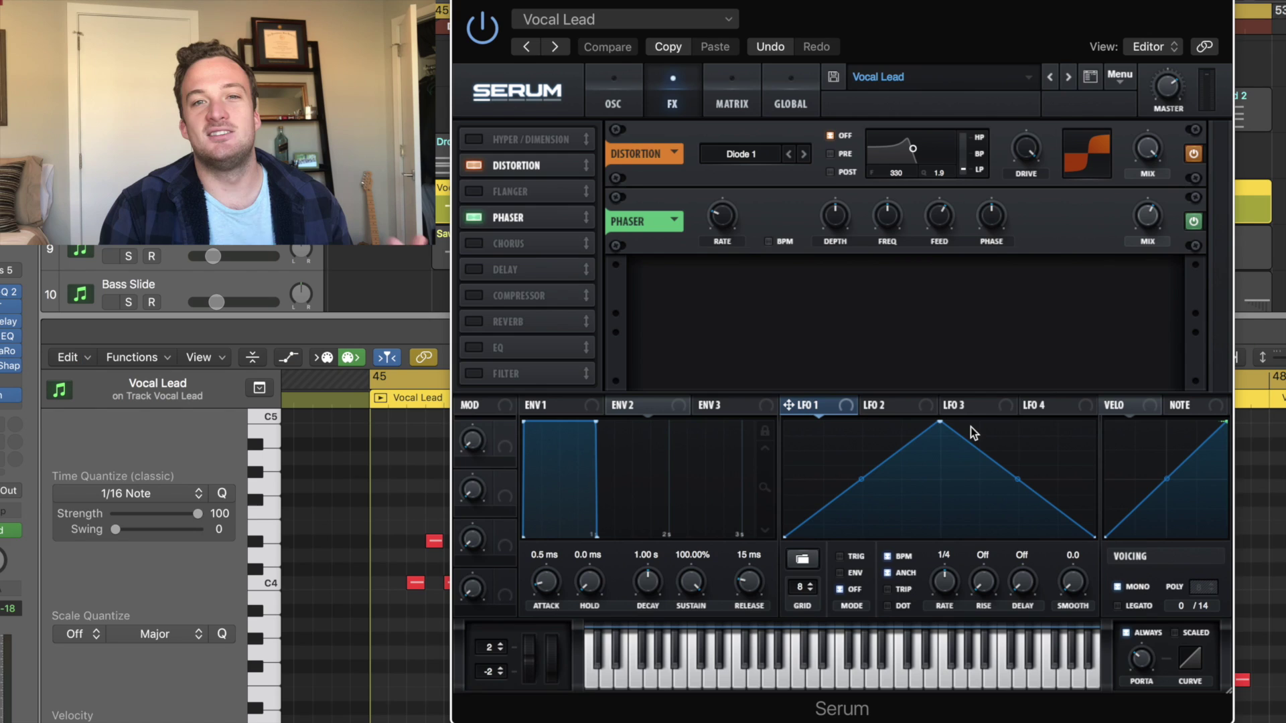
Examine the Vocal Lead patch's Mono voicing and its Always portamento option in Serum
{"action": "left_click", "coordinate": [1116, 588]}
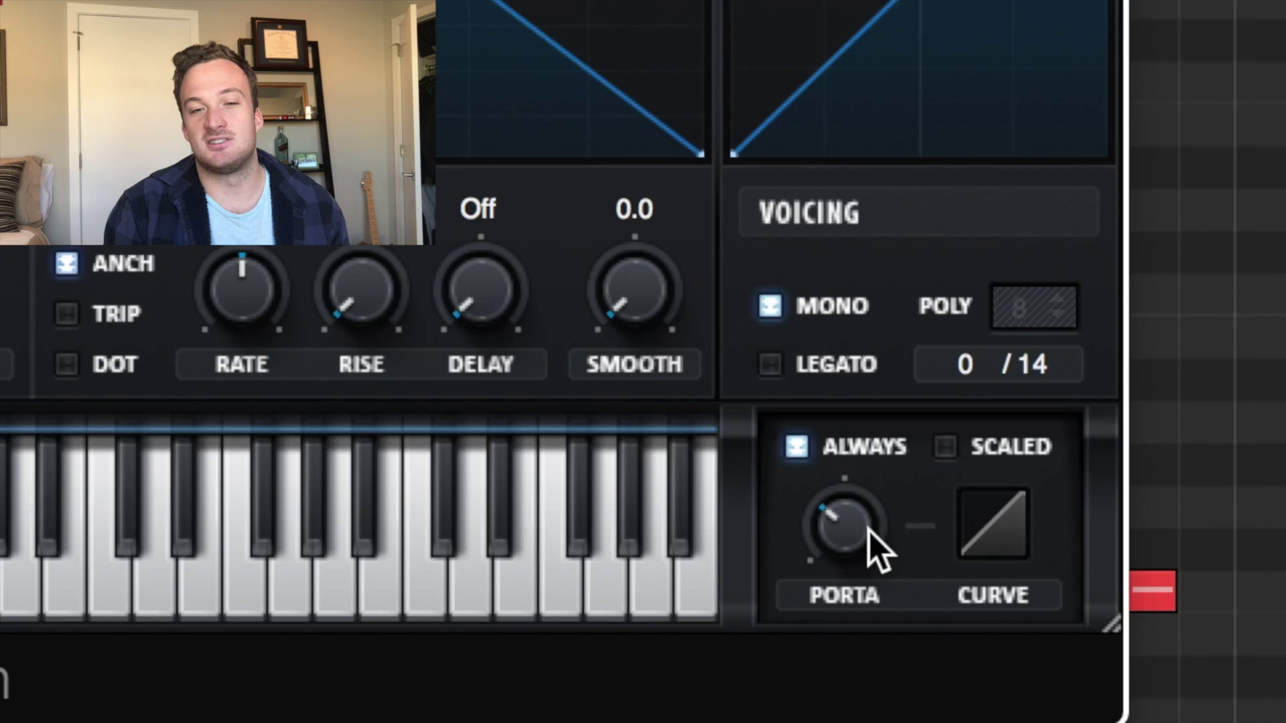
{"action": "left_click", "coordinate": [804, 443]}
{"action": "left_click", "coordinate": [797, 446]}
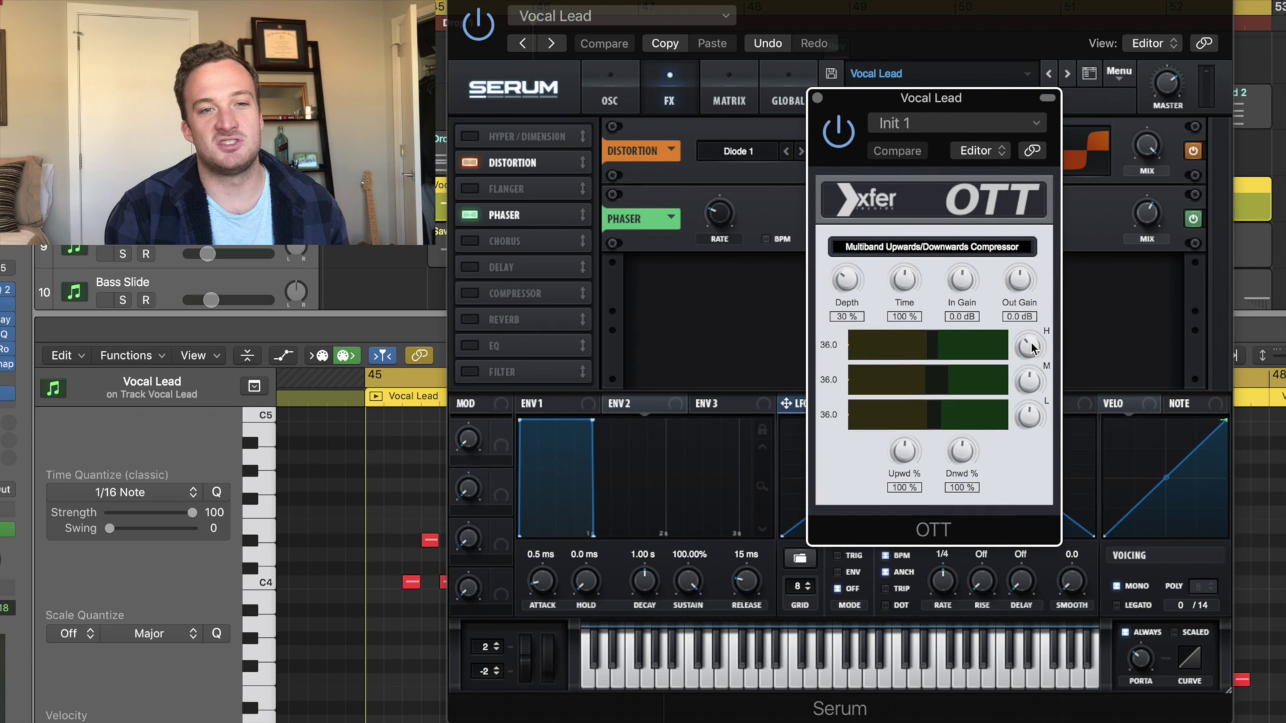
Review the Vocal Lead's OTT, J37 tape and Pro-Q 2 settings, including the EQ's mid-high bell cut, and close their windows
{"action": "left_click", "coordinate": [1032, 347]}
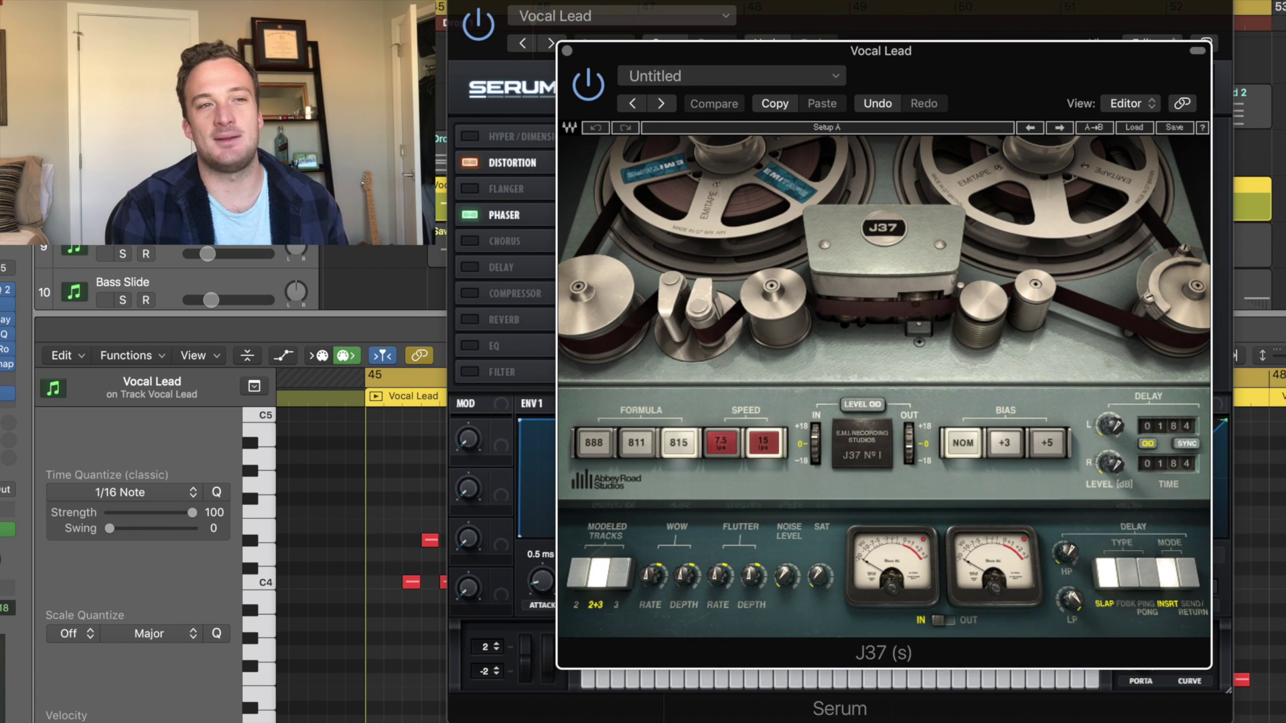
{"action": "left_click", "coordinate": [589, 87]}
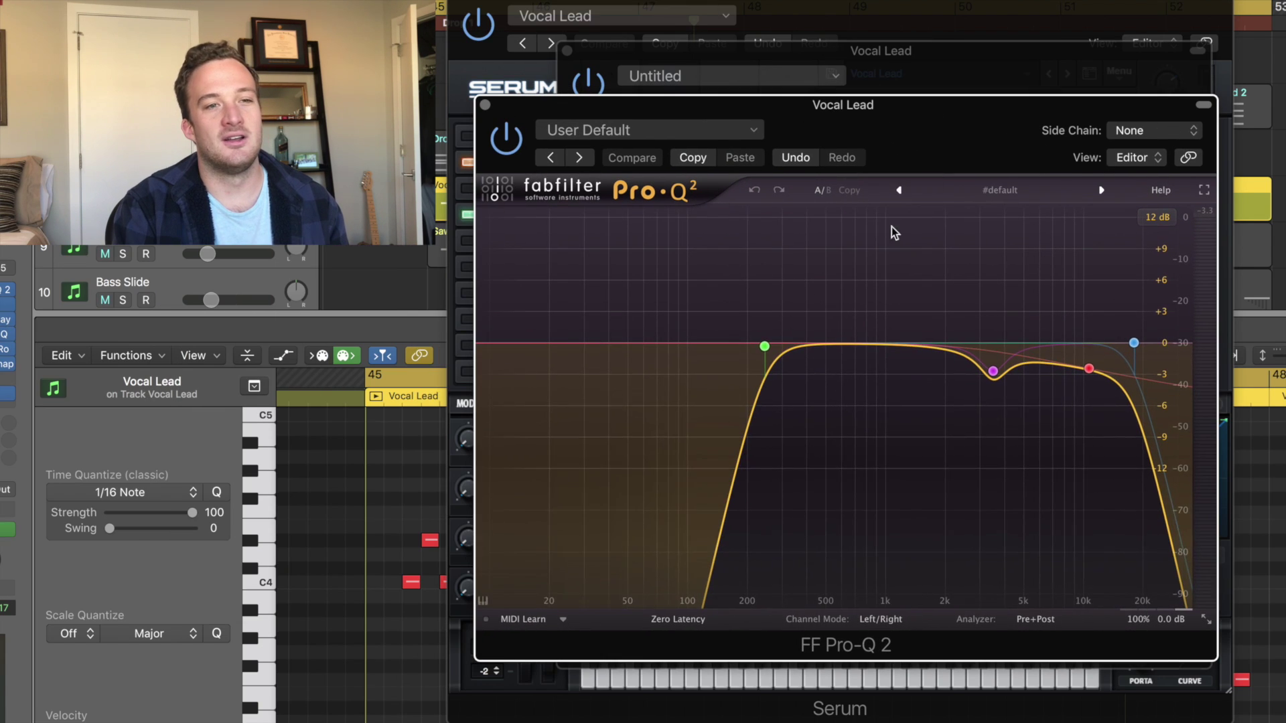
{"action": "left_click", "coordinate": [993, 371]}
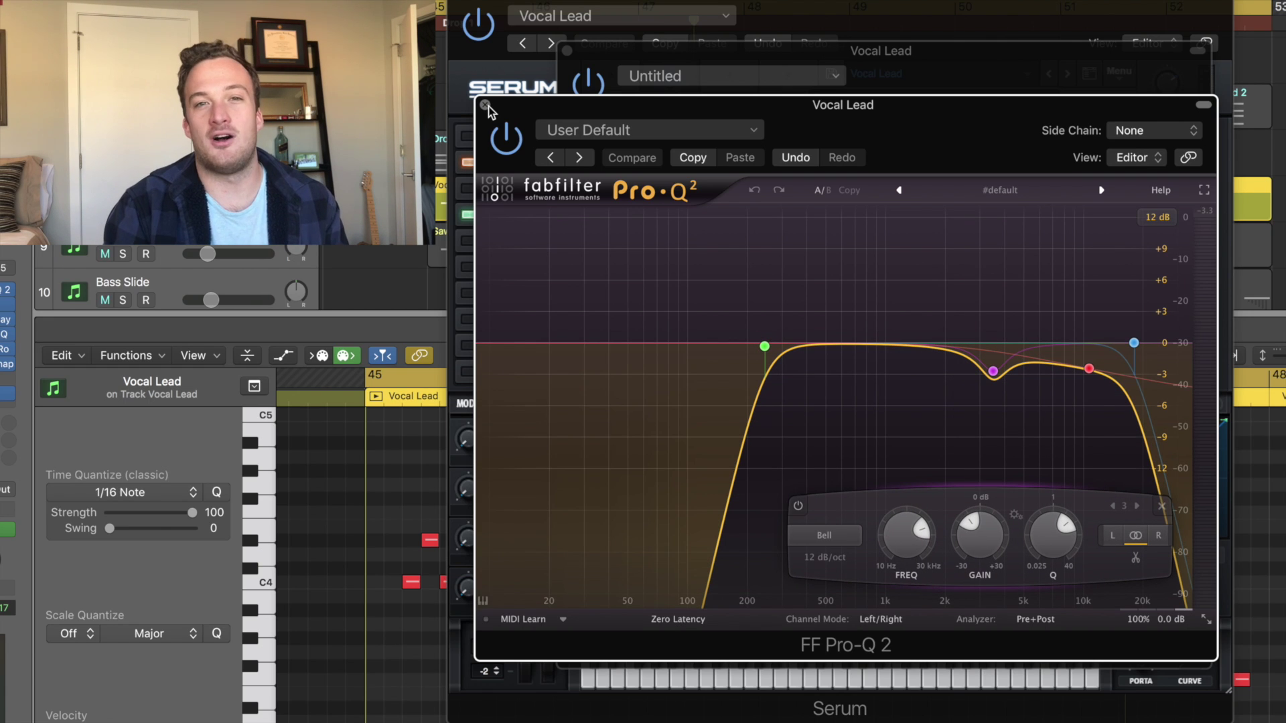
{"action": "left_click", "coordinate": [486, 105]}
{"action": "left_click", "coordinate": [566, 50]}
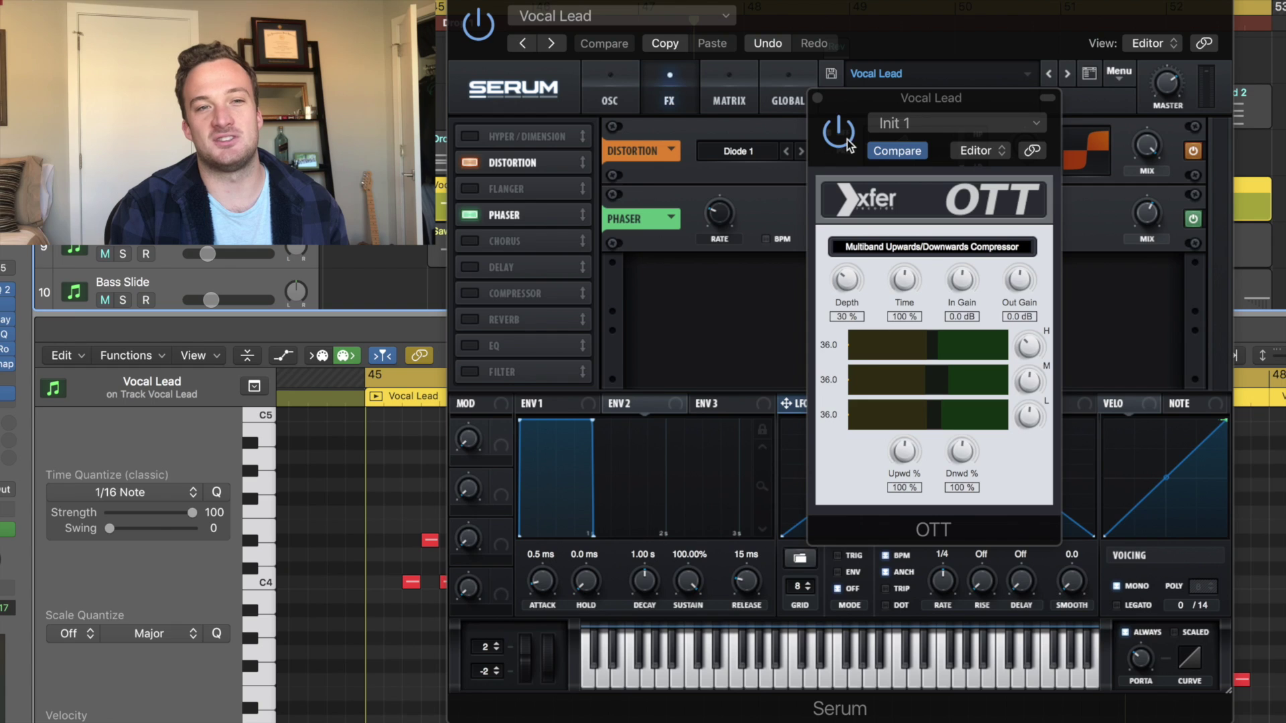
{"action": "left_click", "coordinate": [818, 99]}
{"action": "left_click", "coordinate": [1147, 147]}
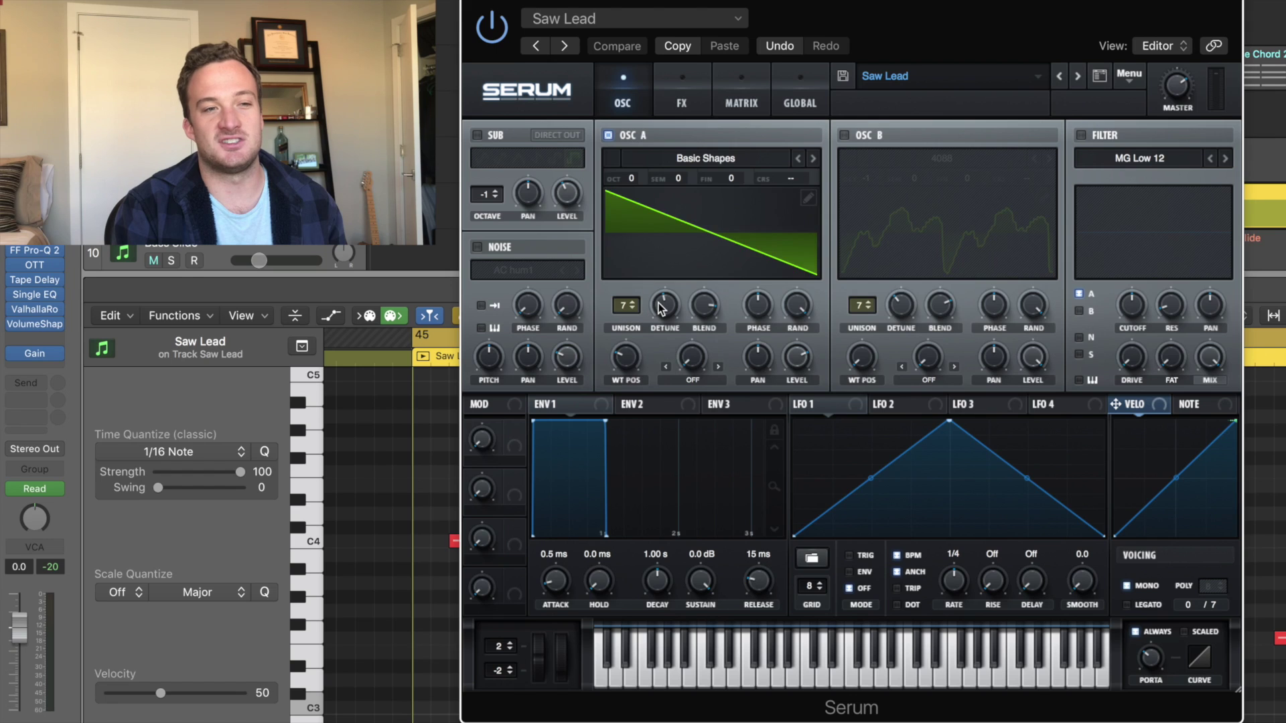
Review the Saw Lead's Serum oscillator and effects, play it through its Pro-Q 2 curve, and close the EQ window
{"action": "mouse_move", "coordinate": [661, 307]}
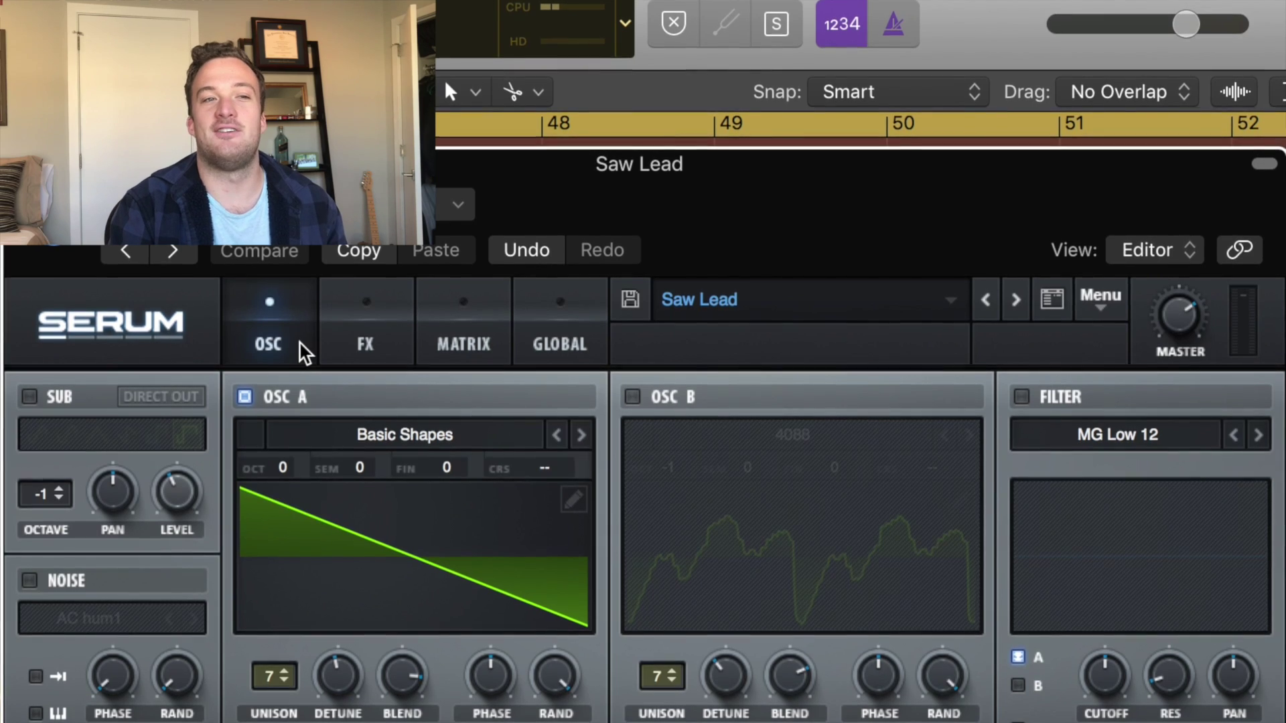
{"action": "left_click", "coordinate": [365, 344]}
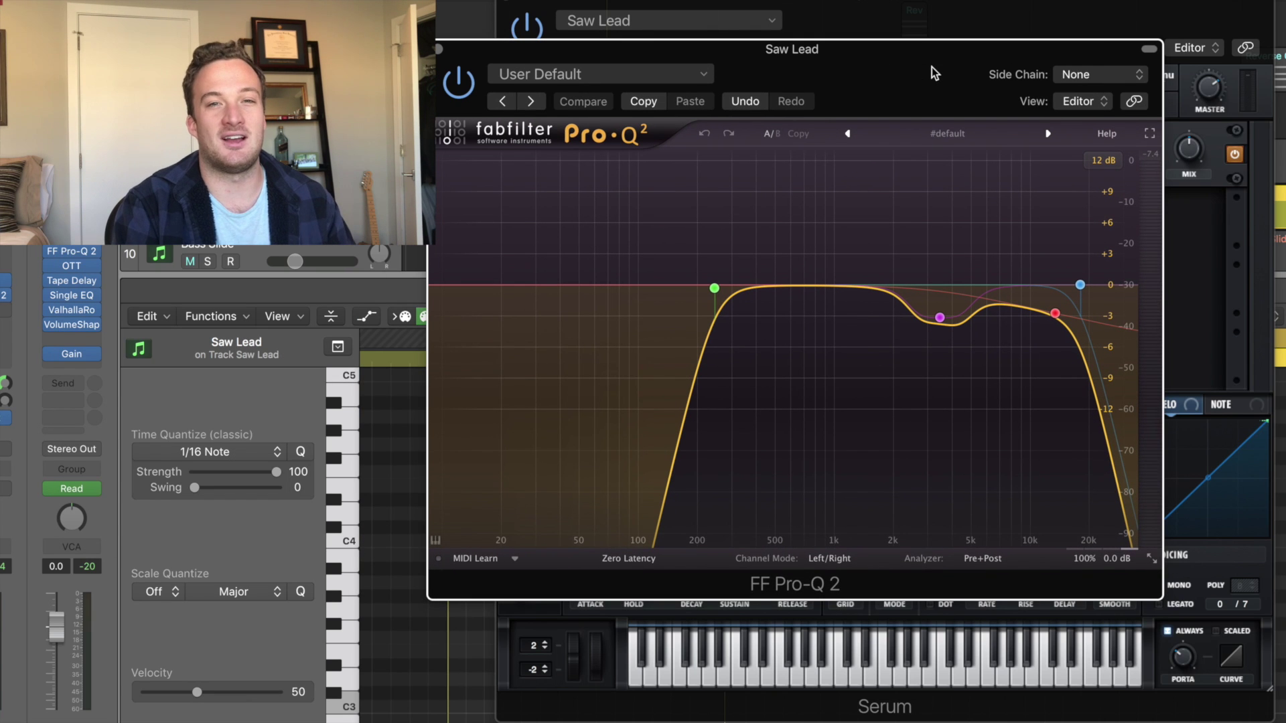
{"action": "key", "text": "space"}
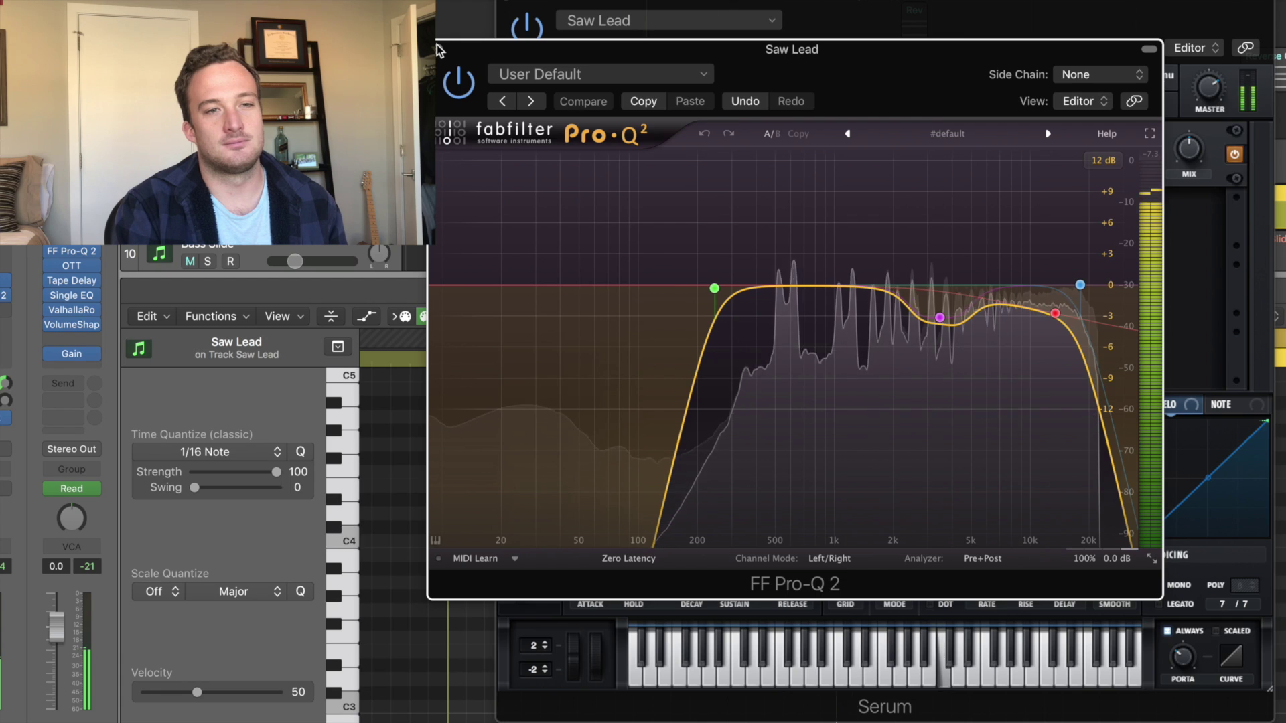
{"action": "left_click", "coordinate": [438, 52]}
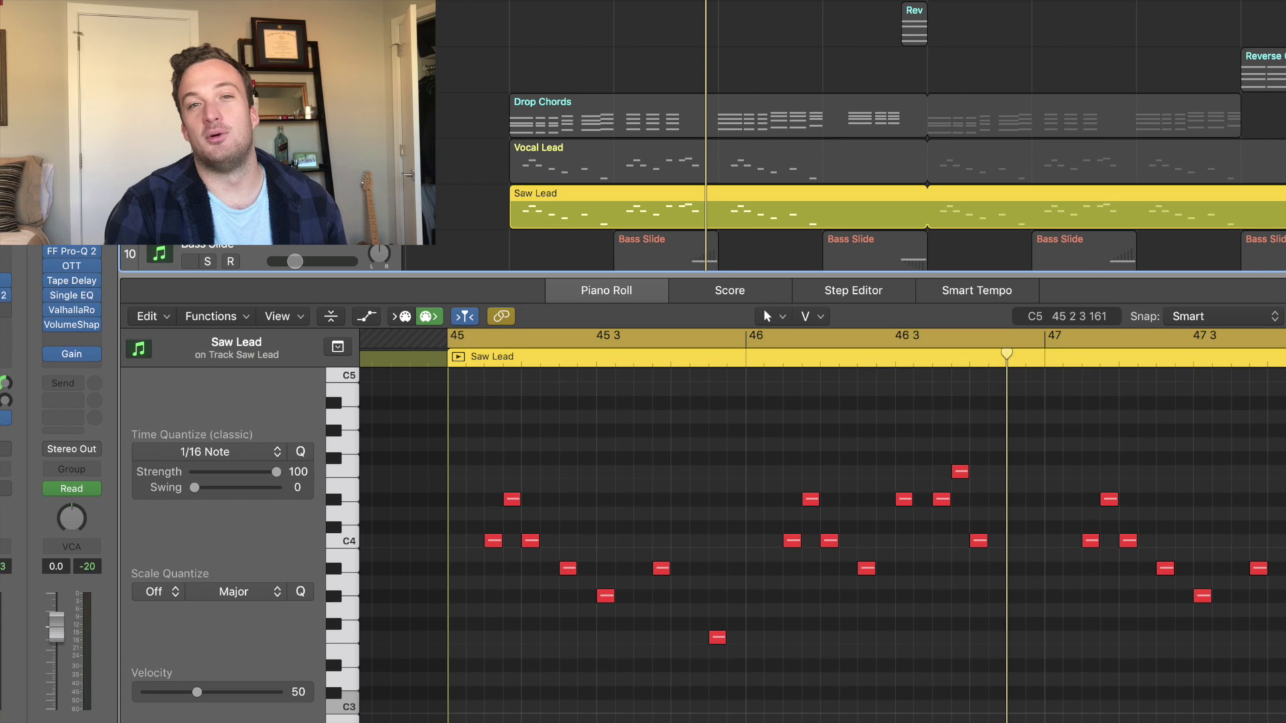
Try raising Envelope 2's sustain in the Drop Chords Serum patch to about 80%, and return it to 0%
{"action": "left_click", "coordinate": [208, 171]}
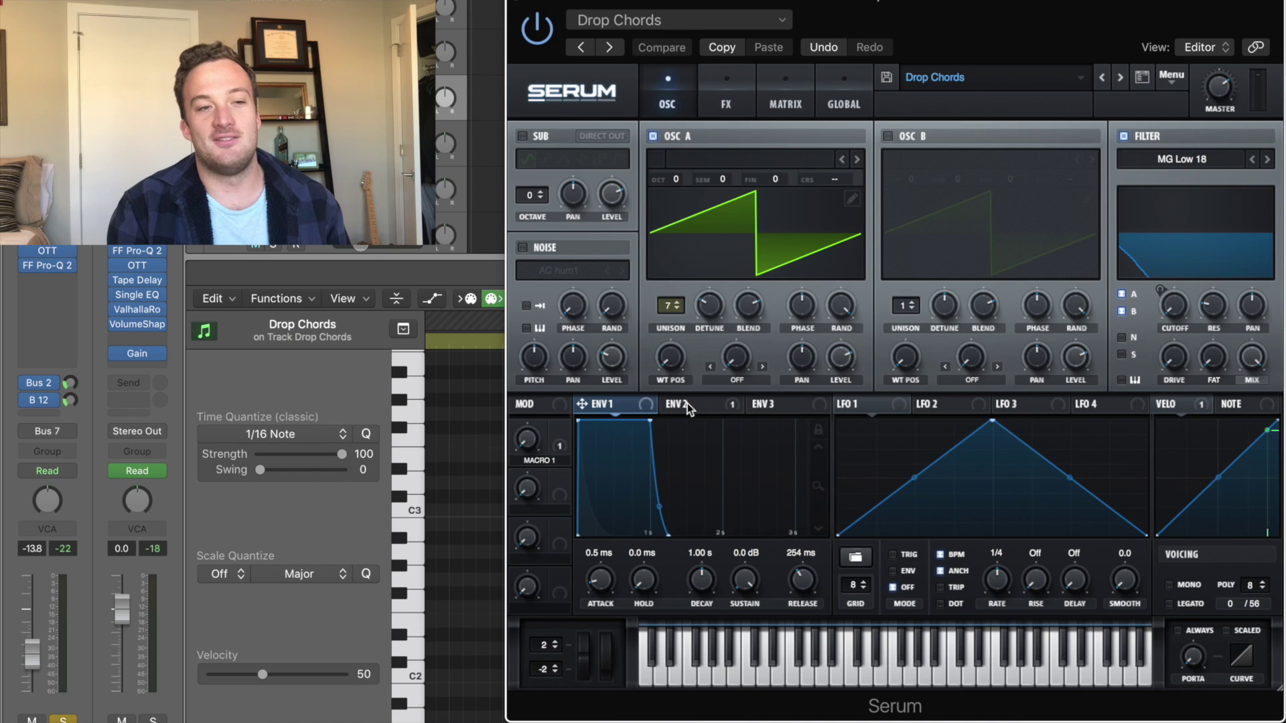
{"action": "left_click", "coordinate": [700, 698]}
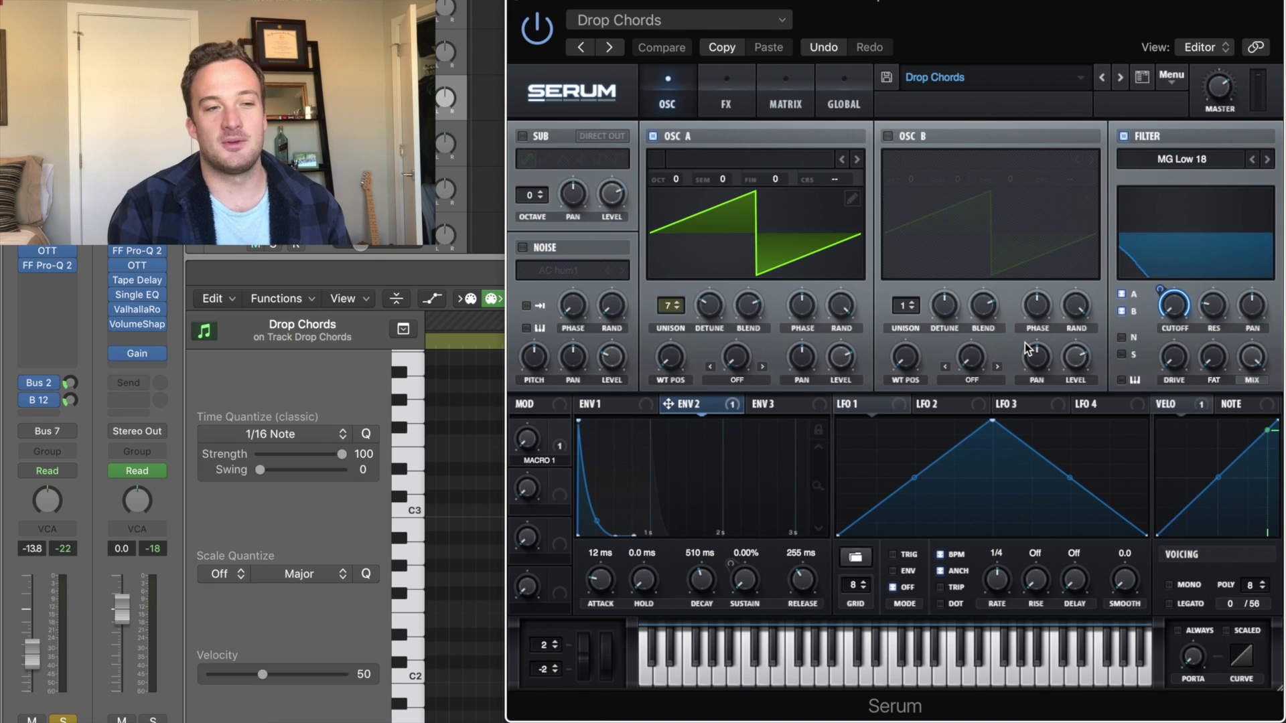
{"action": "left_click_drag", "start_coordinate": [744, 580], "coordinate": [752, 411]}
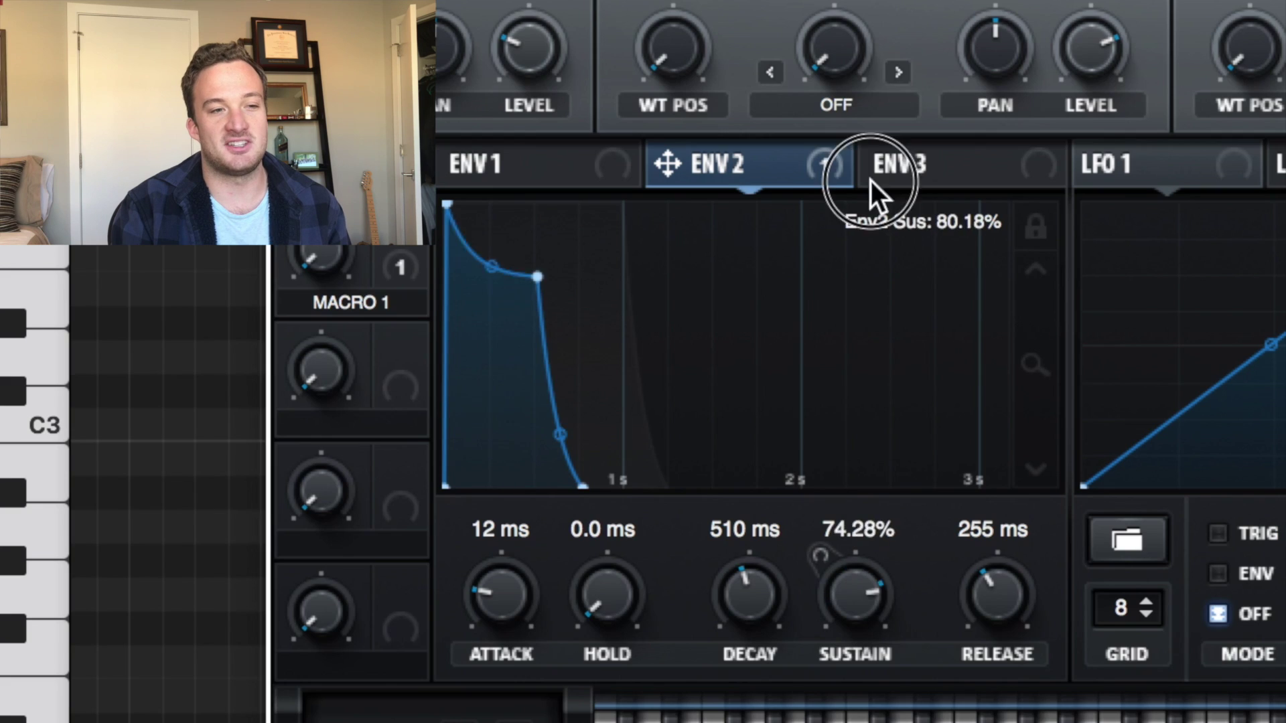
{"action": "left_click_drag", "start_coordinate": [871, 180], "coordinate": [848, 720]}
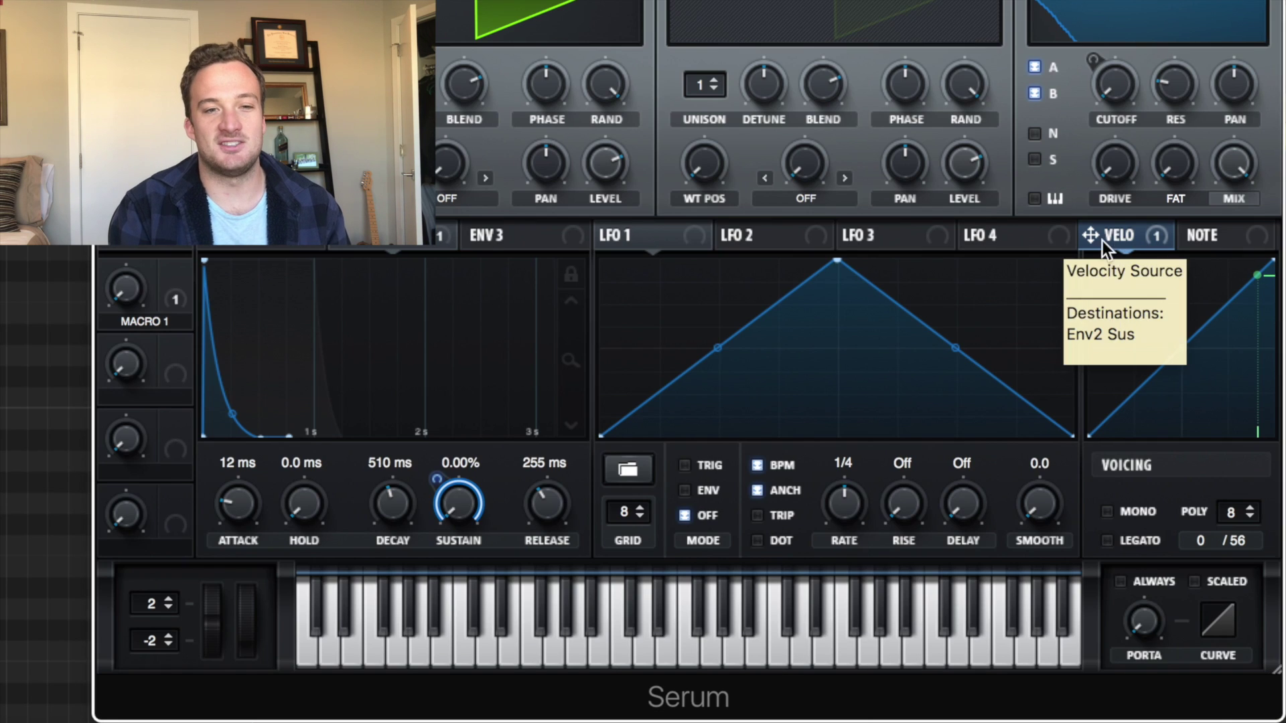
Demonstrate the Velocity source's routing to Envelope 2's sustain, try the sustain at 100%, and lower it again
{"action": "left_click", "coordinate": [1157, 406]}
{"action": "left_click_drag", "start_coordinate": [1091, 238], "coordinate": [430, 544]}
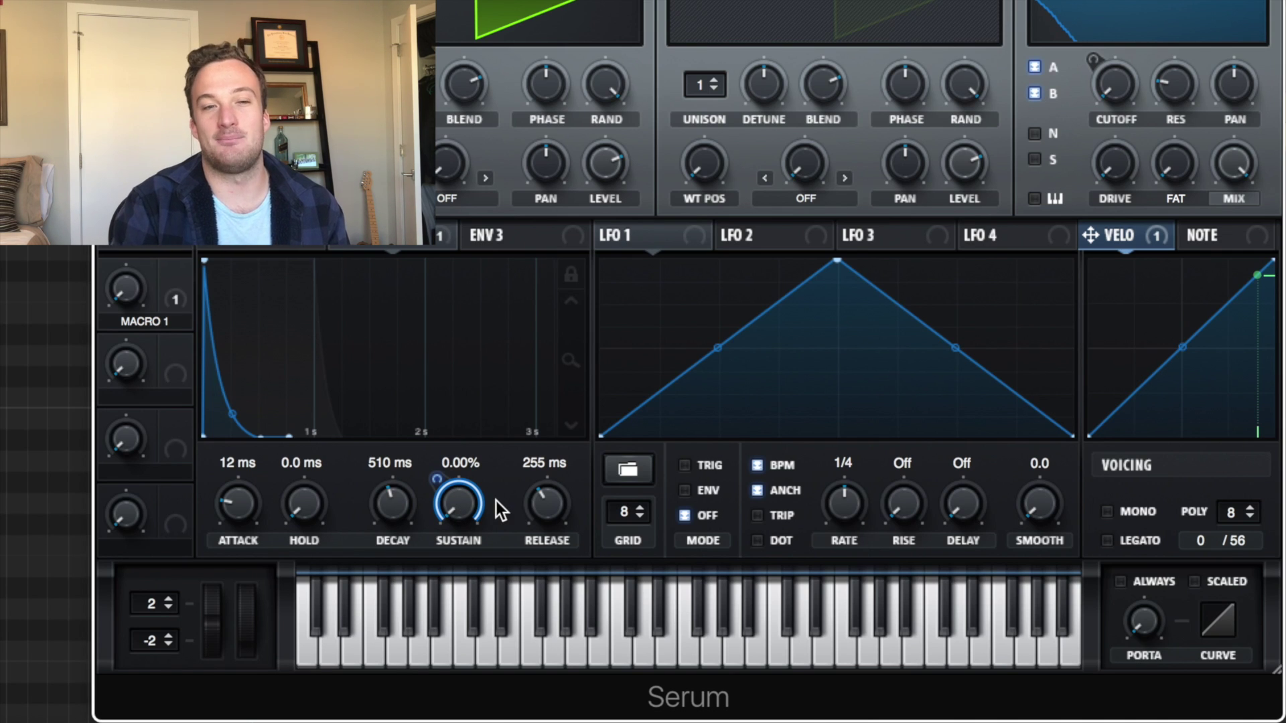
{"action": "left_click_drag", "start_coordinate": [448, 501], "coordinate": [456, 255]}
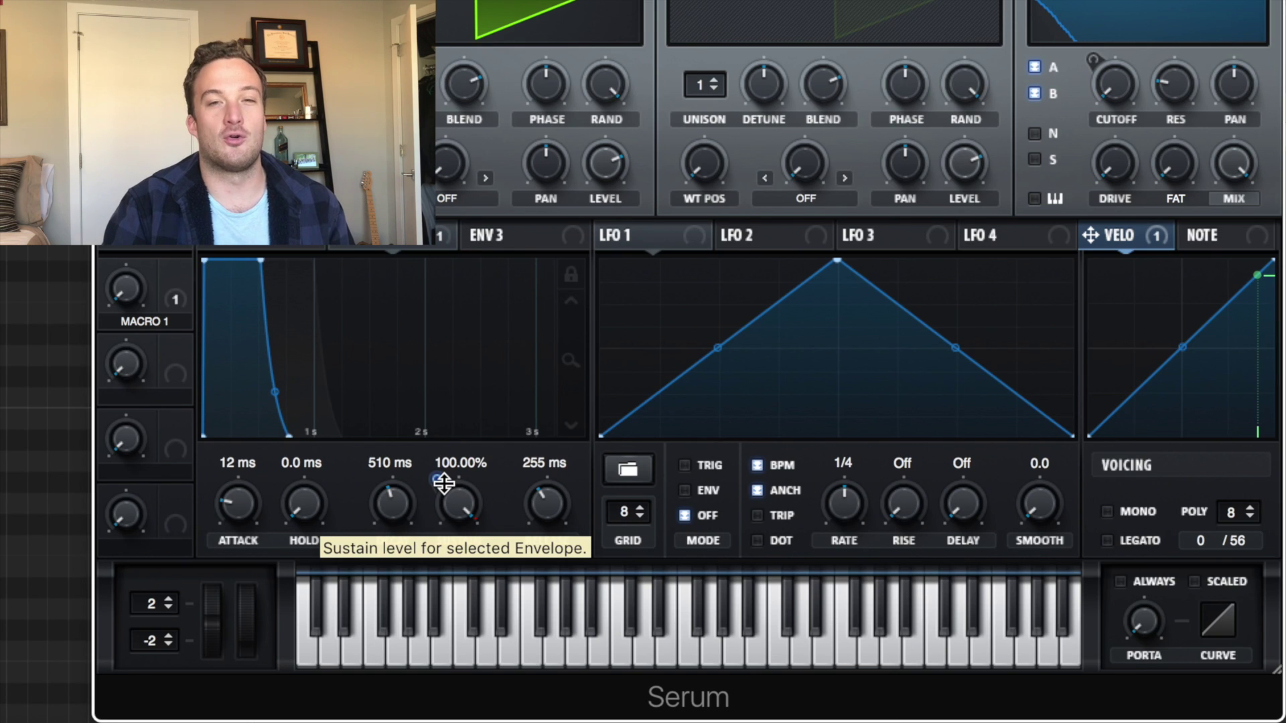
{"action": "left_click_drag", "start_coordinate": [444, 483], "coordinate": [452, 722]}
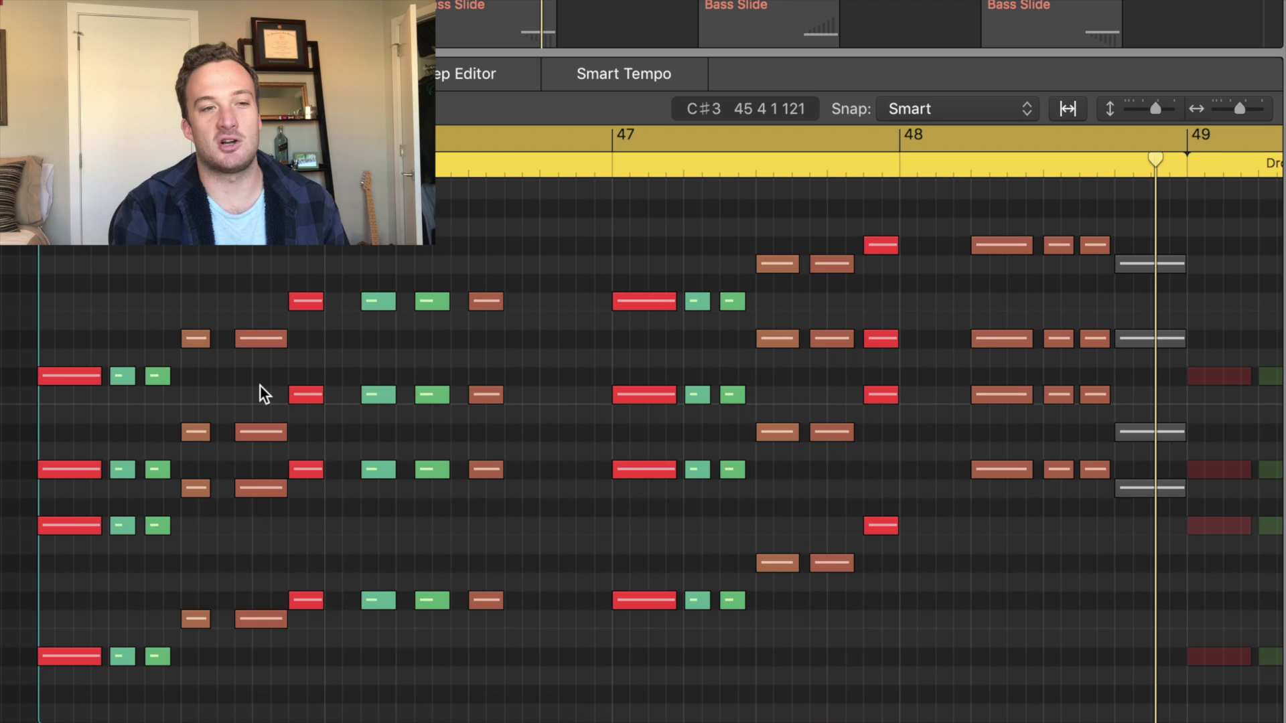
Use the Velocity tool to lower the velocity of the opening Drop Chords chord at bar 45 and raise it to 127
{"action": "key", "text": "space"}
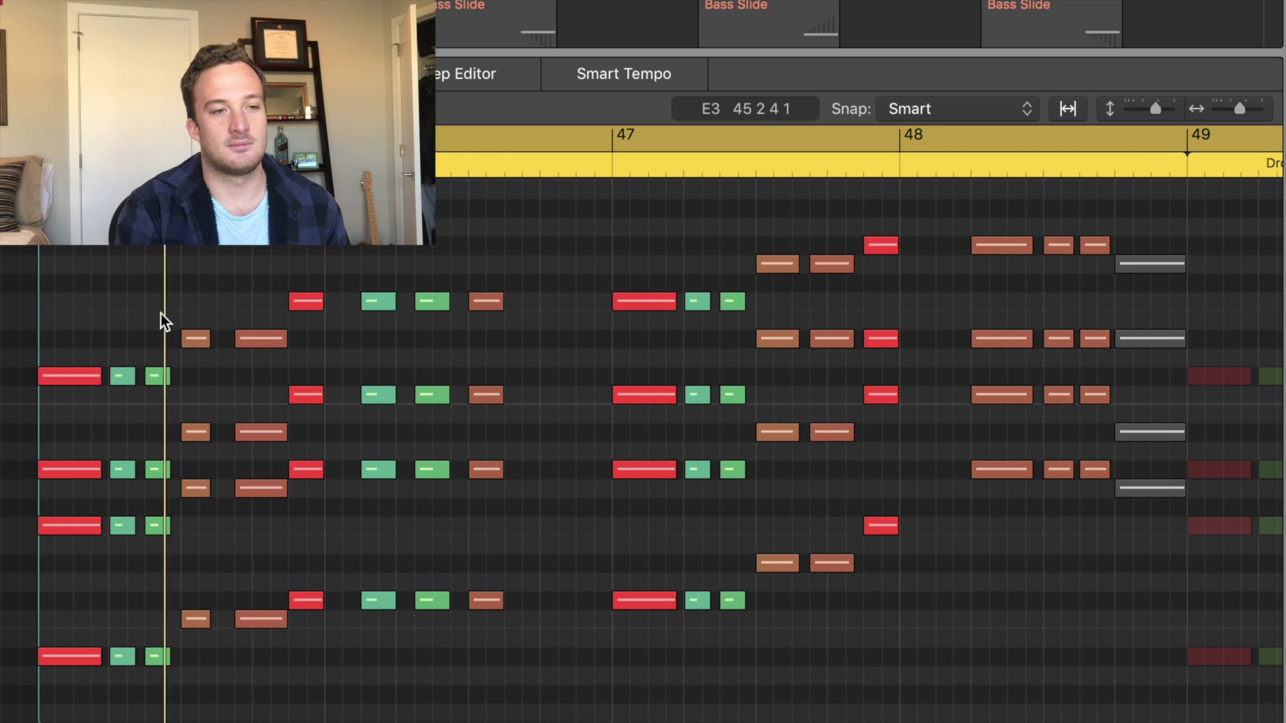
{"action": "left_click_drag", "start_coordinate": [70, 369], "coordinate": [79, 700]}
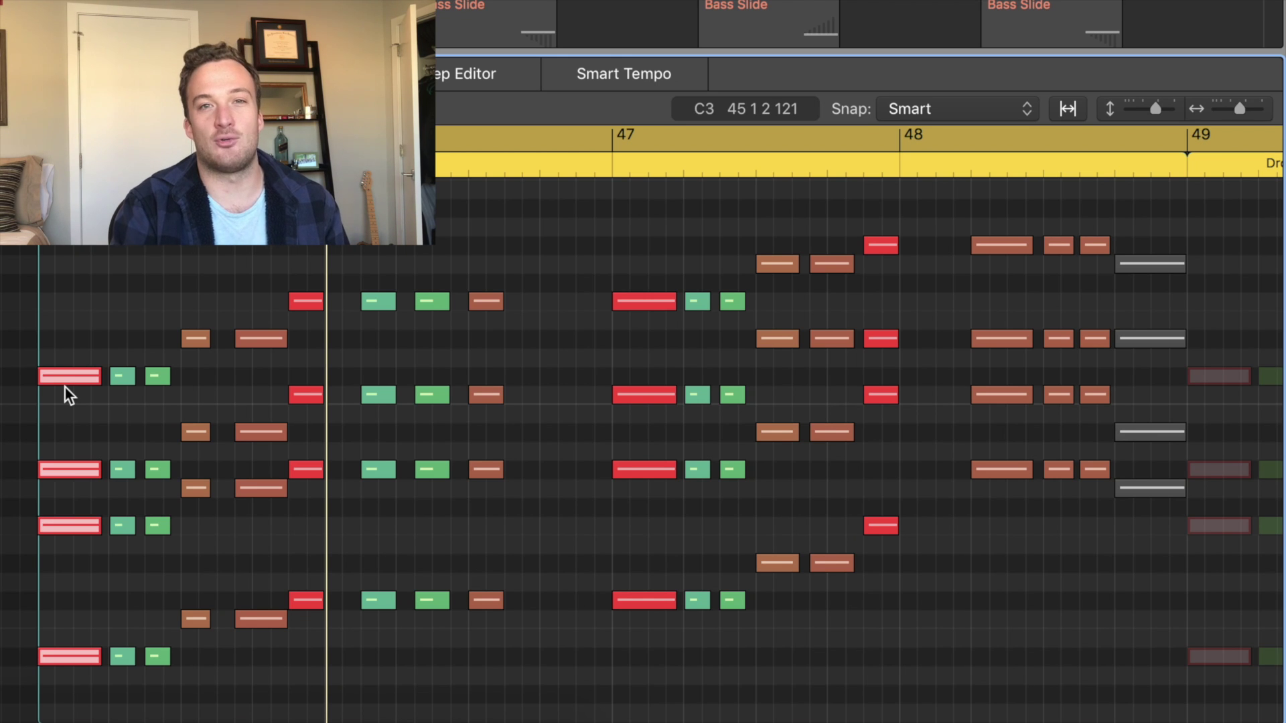
{"action": "key", "text": "t"}
{"action": "key", "text": "v"}
{"action": "left_click_drag", "start_coordinate": [64, 385], "coordinate": [142, 681]}
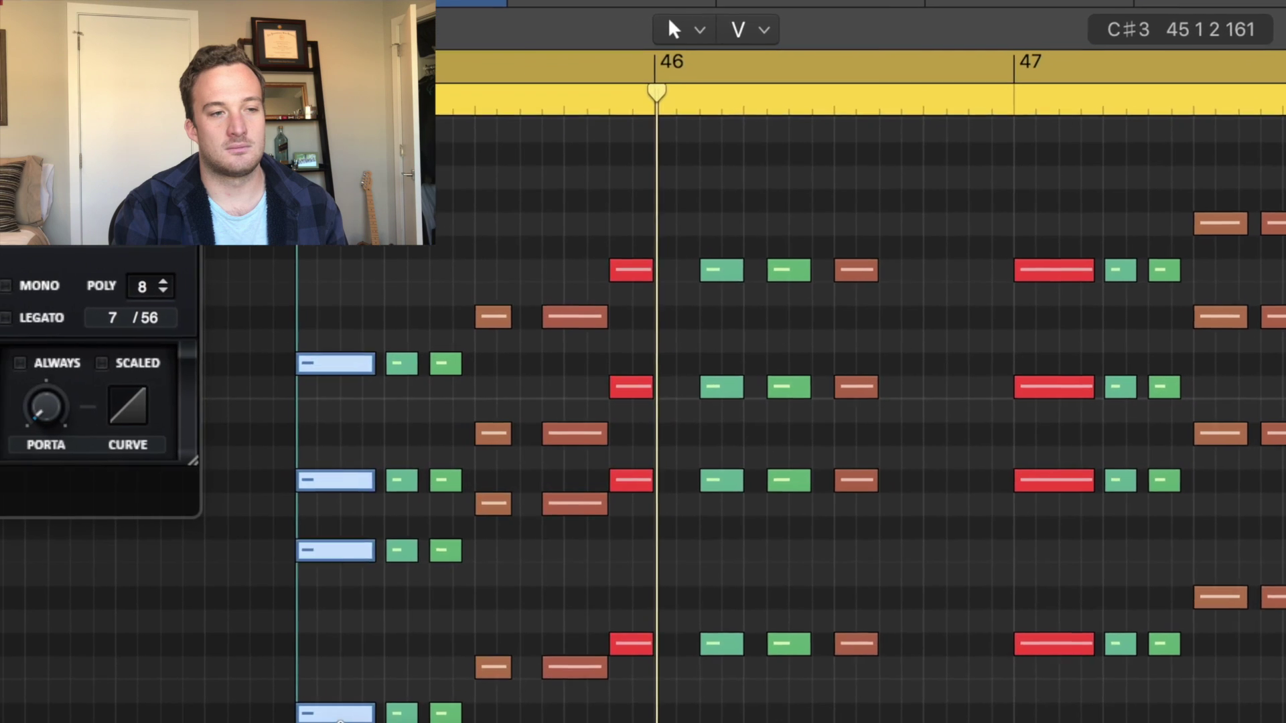
{"action": "left_click_drag", "start_coordinate": [340, 722], "coordinate": [332, 254]}
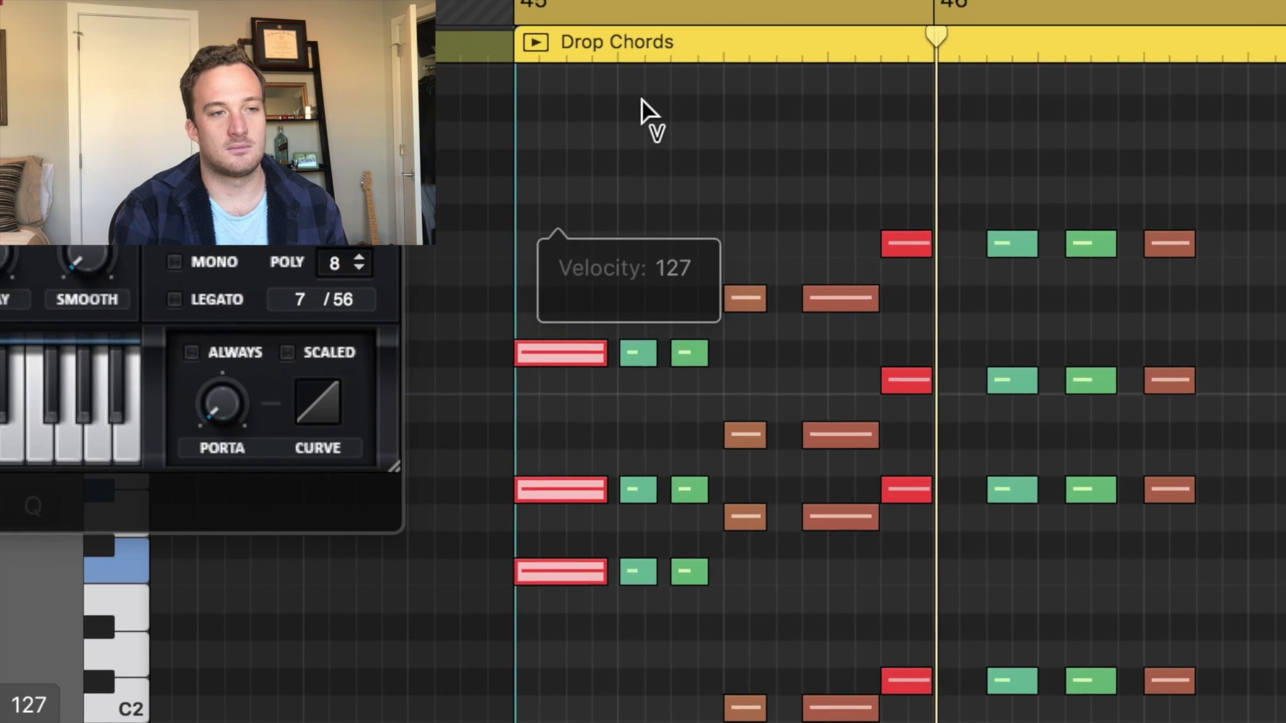
Open the Drop Chords Serum patch and examine its phaser effect
{"action": "left_click_drag", "start_coordinate": [641, 99], "coordinate": [655, 115]}
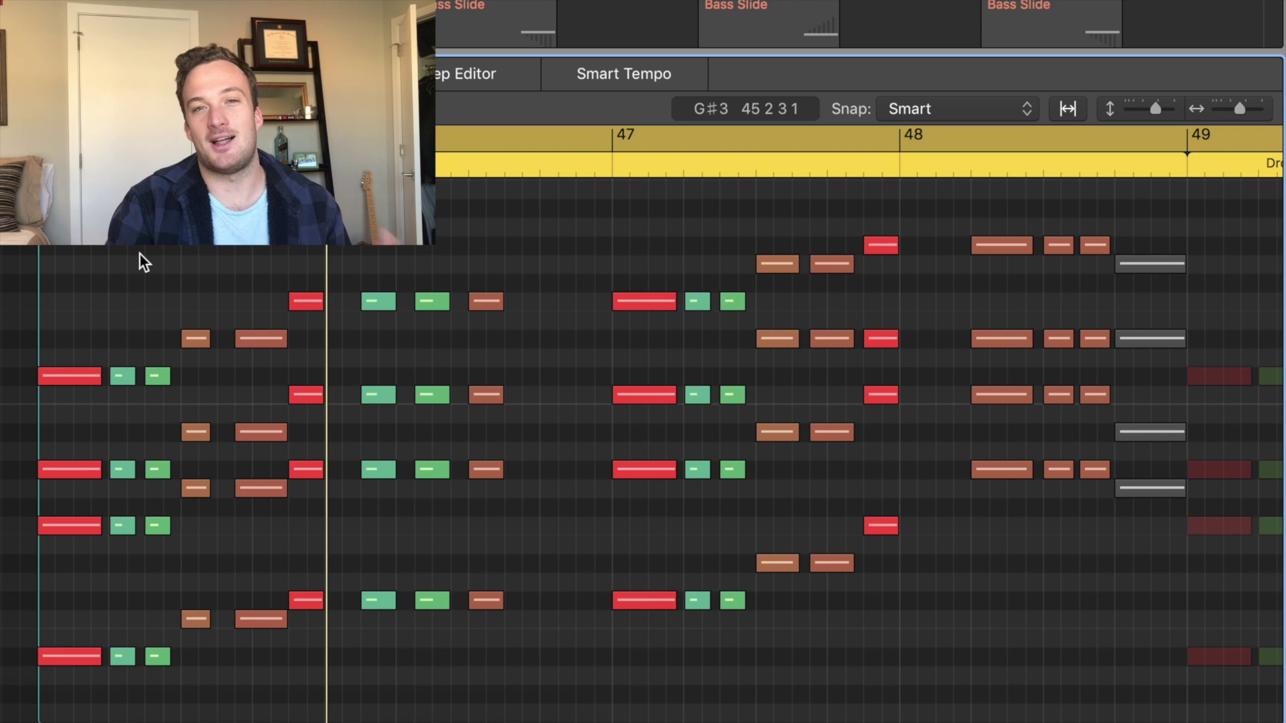
{"action": "double_click", "coordinate": [139, 252]}
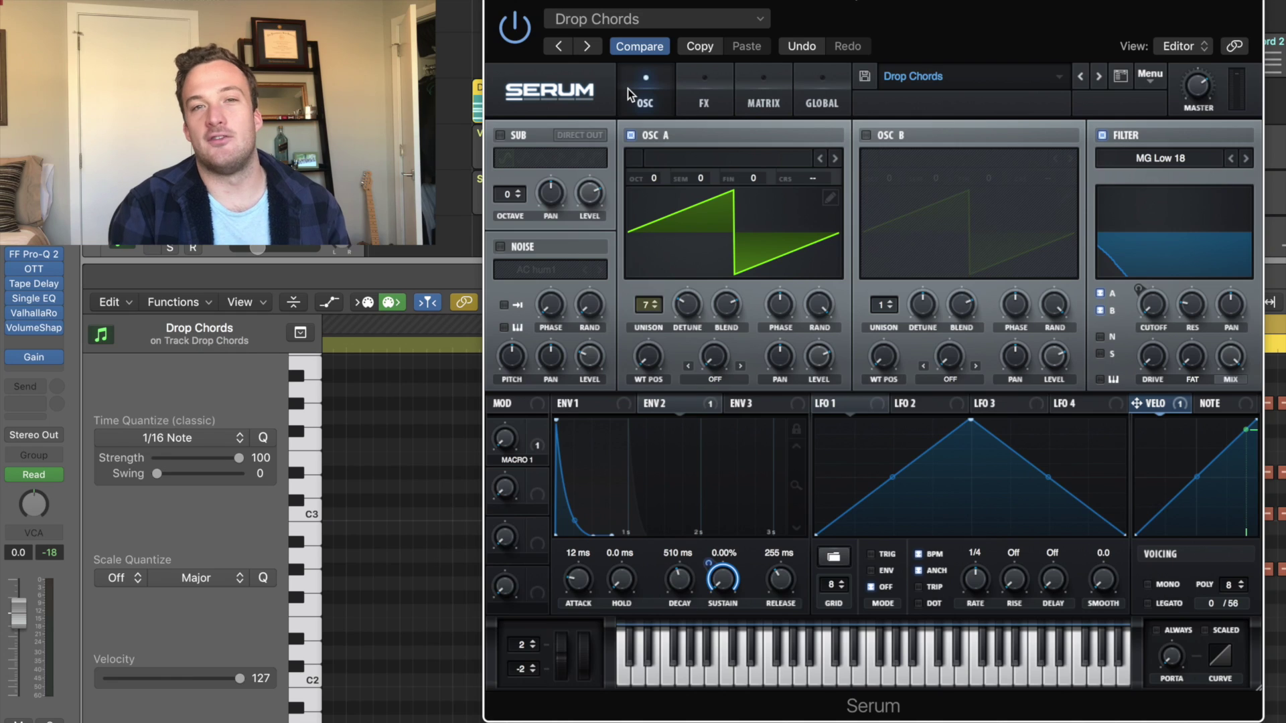
{"action": "left_click", "coordinate": [725, 99]}
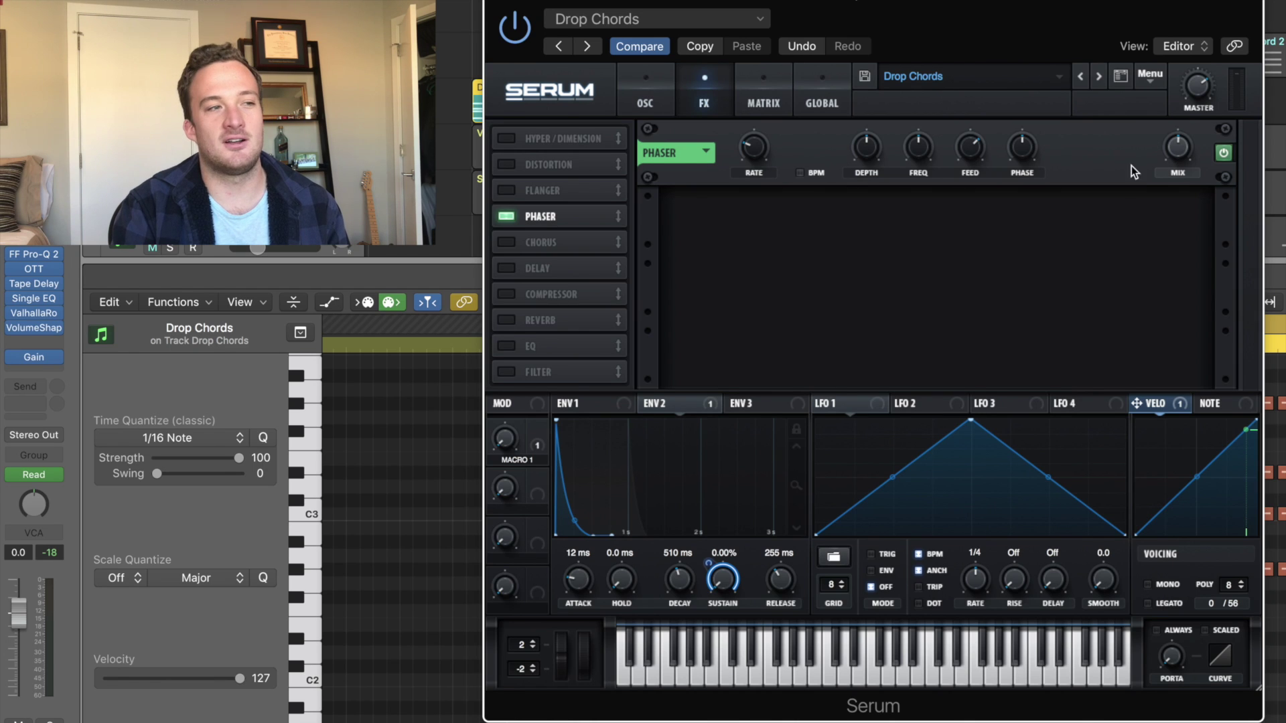
Examine the OTT settings and the Pro-Q 2 mid-range dip and low cut on Drop Chords, and play the chords
{"action": "left_click", "coordinate": [33, 268]}
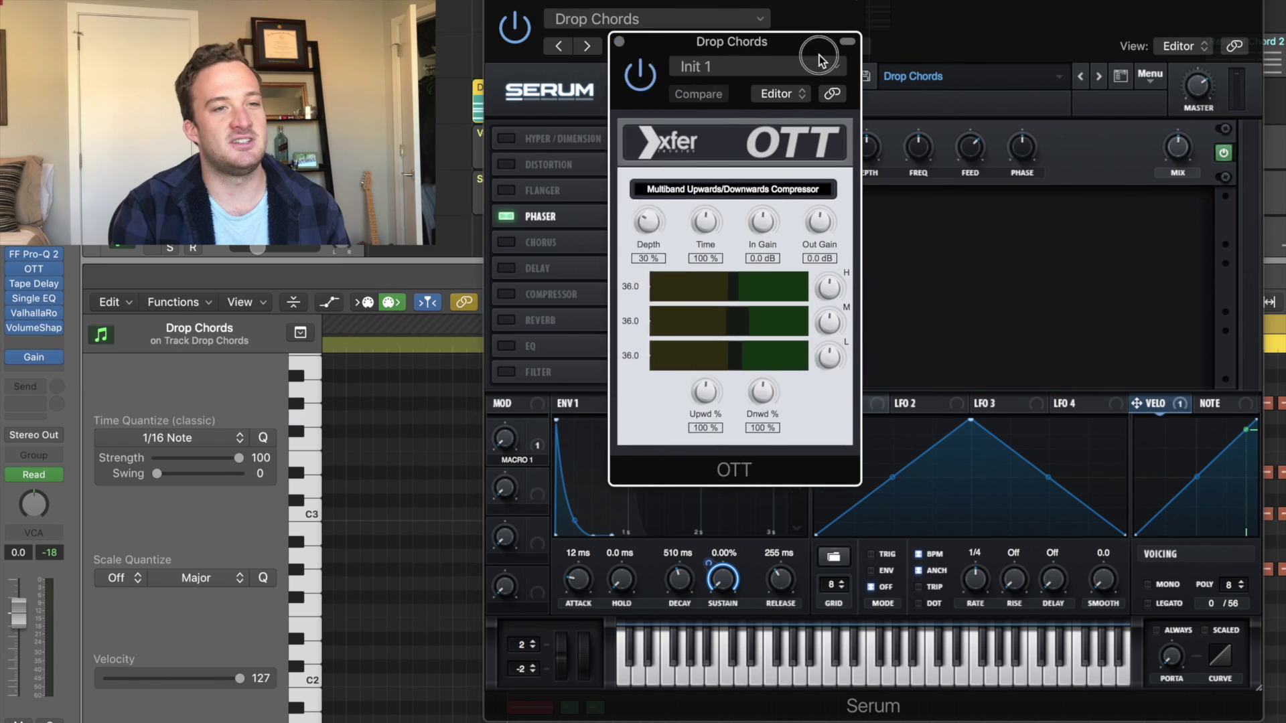
{"action": "left_click", "coordinate": [33, 254]}
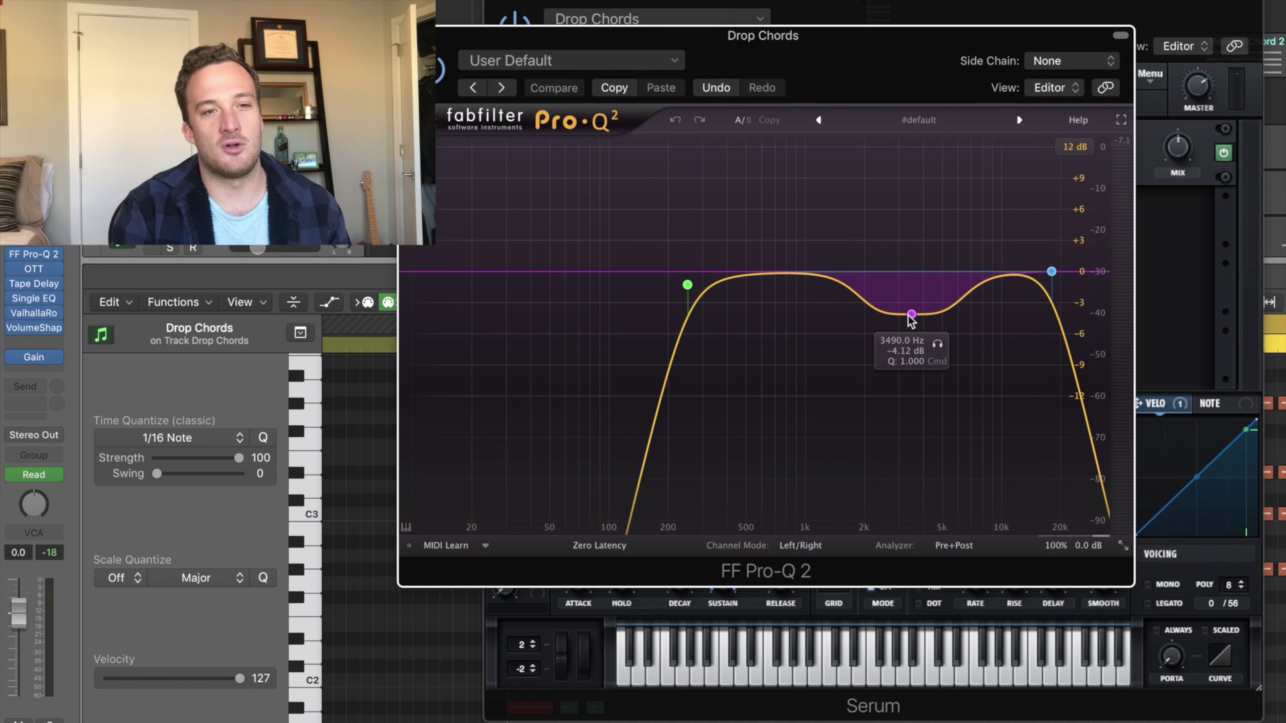
{"action": "left_click", "coordinate": [909, 316]}
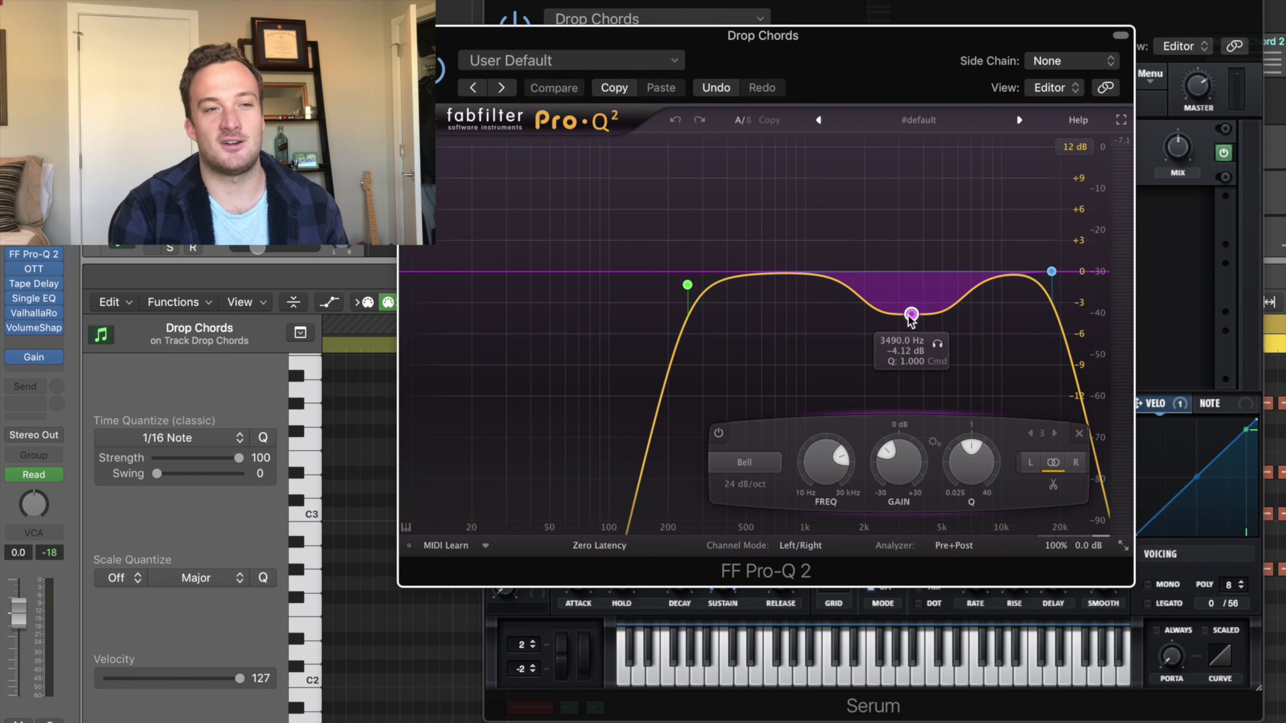
{"action": "left_click", "coordinate": [688, 285]}
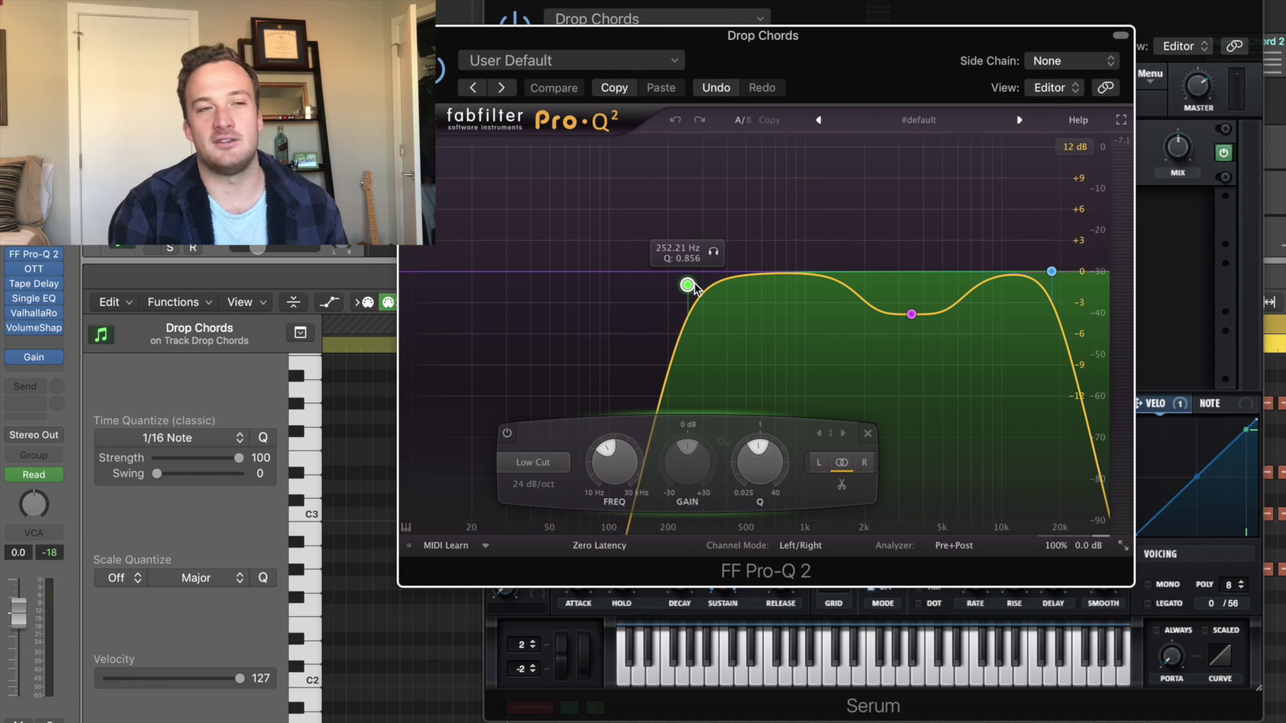
{"action": "key", "text": "space"}
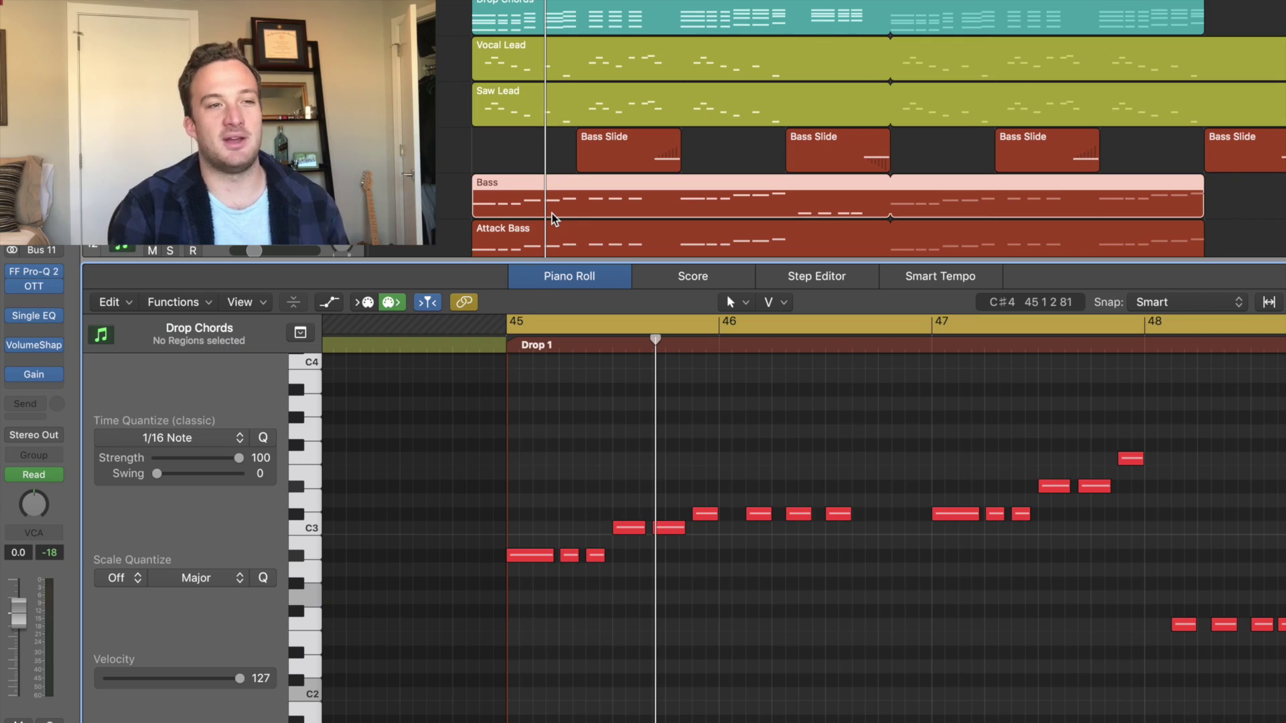
Select the Bass region and play the bass line in solo
{"action": "left_click", "coordinate": [536, 217]}
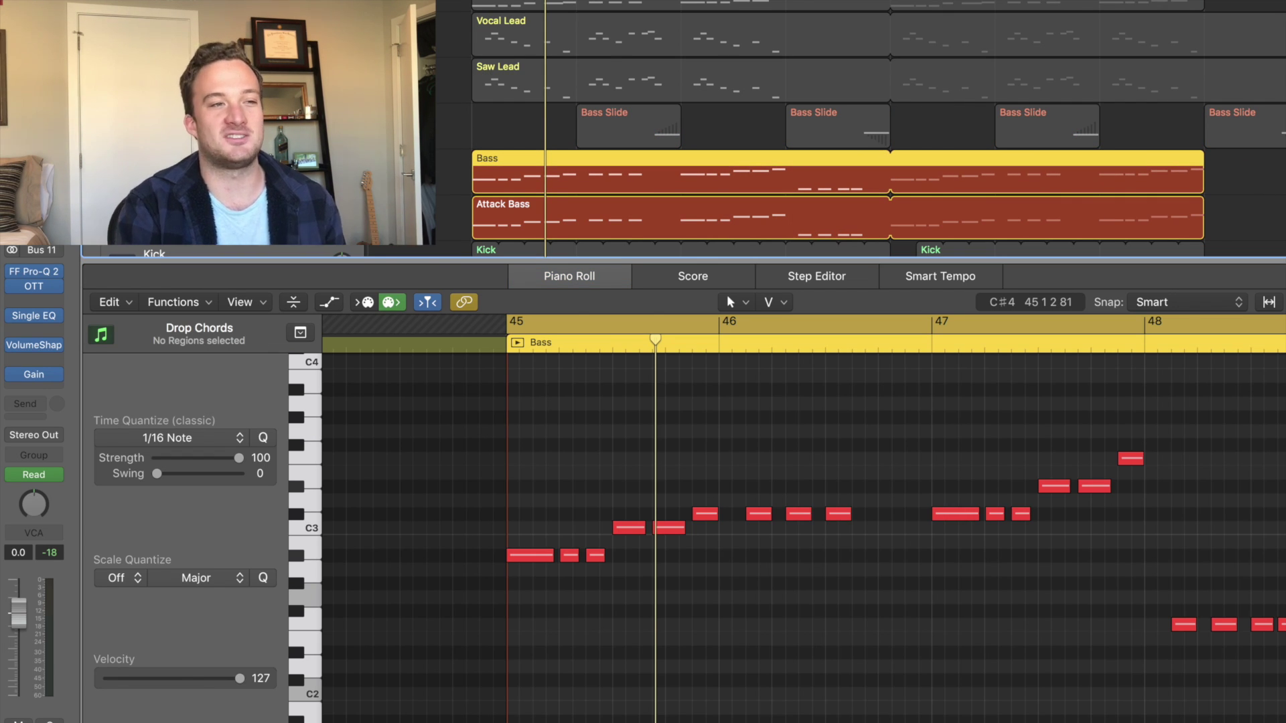
{"action": "key", "text": "space"}
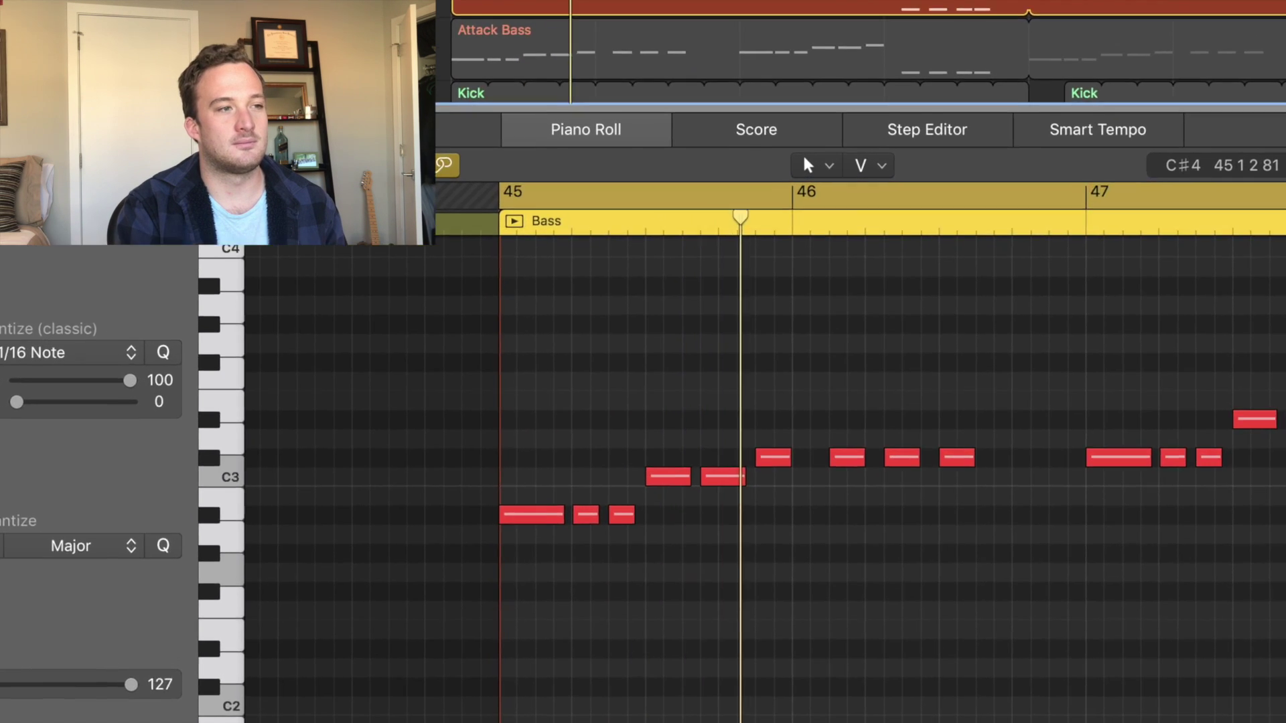
Review the Bass Serum patch's mono voicing, Envelope 2's filter cutoff modulation, and the Tube distortion effect
{"action": "key", "text": "v"}
{"action": "left_click_drag", "start_coordinate": [265, 249], "coordinate": [941, 20]}
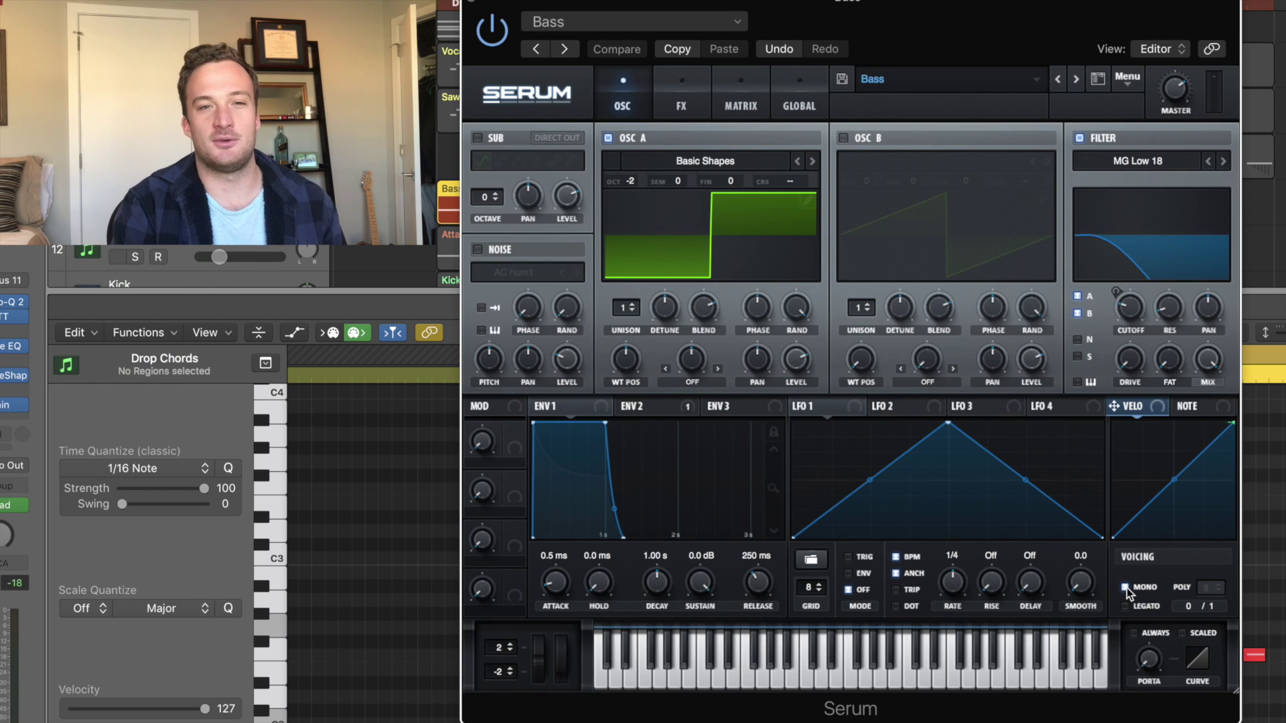
{"action": "left_click", "coordinate": [649, 403]}
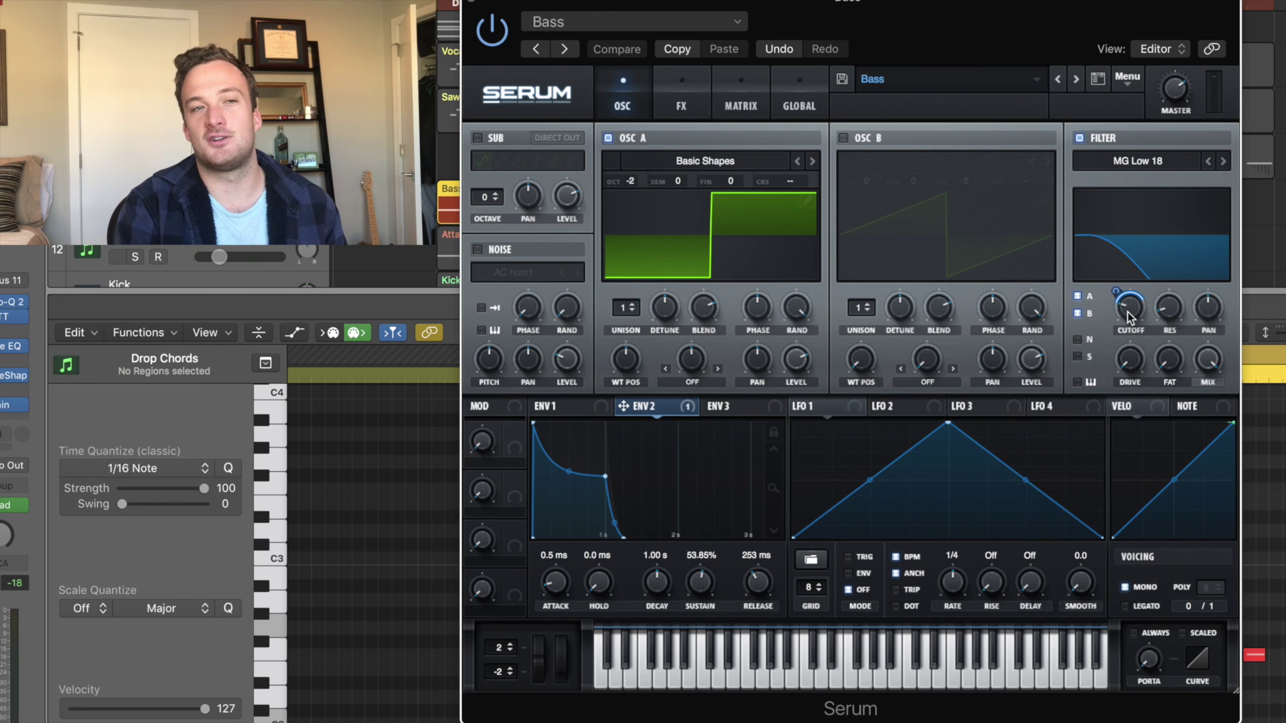
{"action": "left_click", "coordinate": [718, 105]}
{"action": "left_click", "coordinate": [695, 104]}
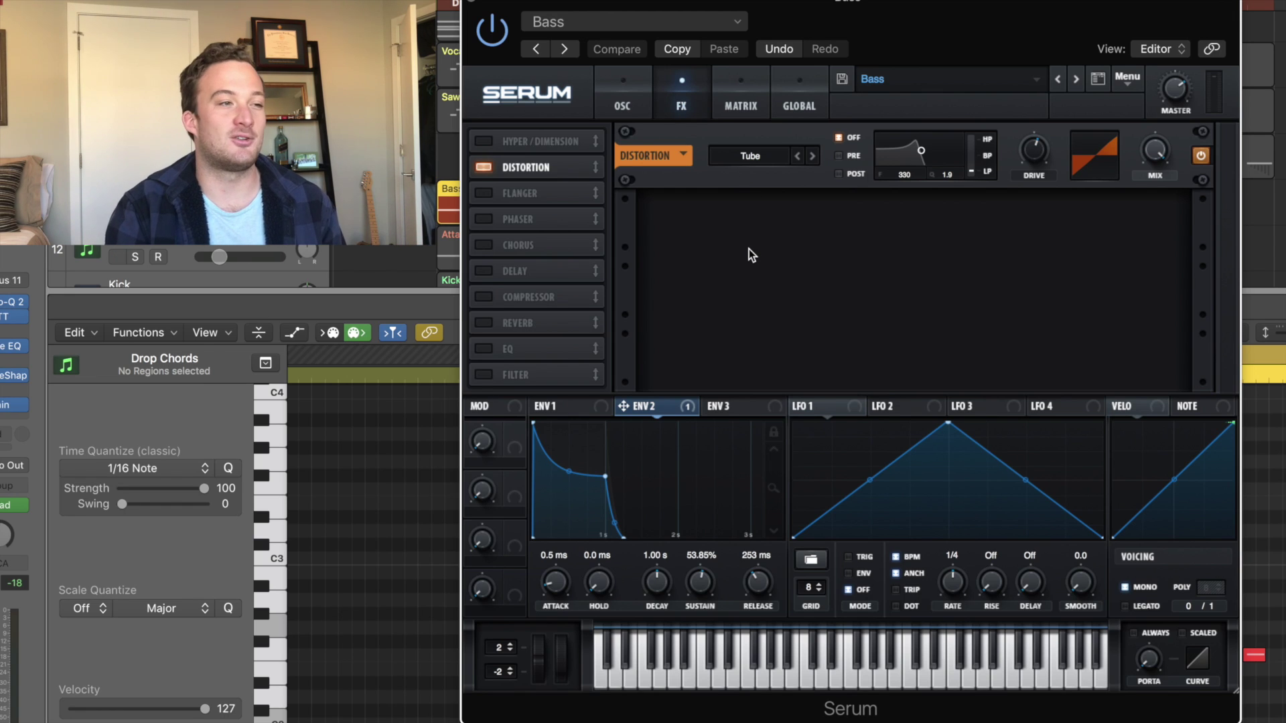
Review the CLA Bass plug-in's Spank compression and the Pro-Q 2 curve on the Bass track
{"action": "left_click_drag", "start_coordinate": [80, 4], "coordinate": [1036, 119]}
{"action": "left_click", "coordinate": [909, 260]}
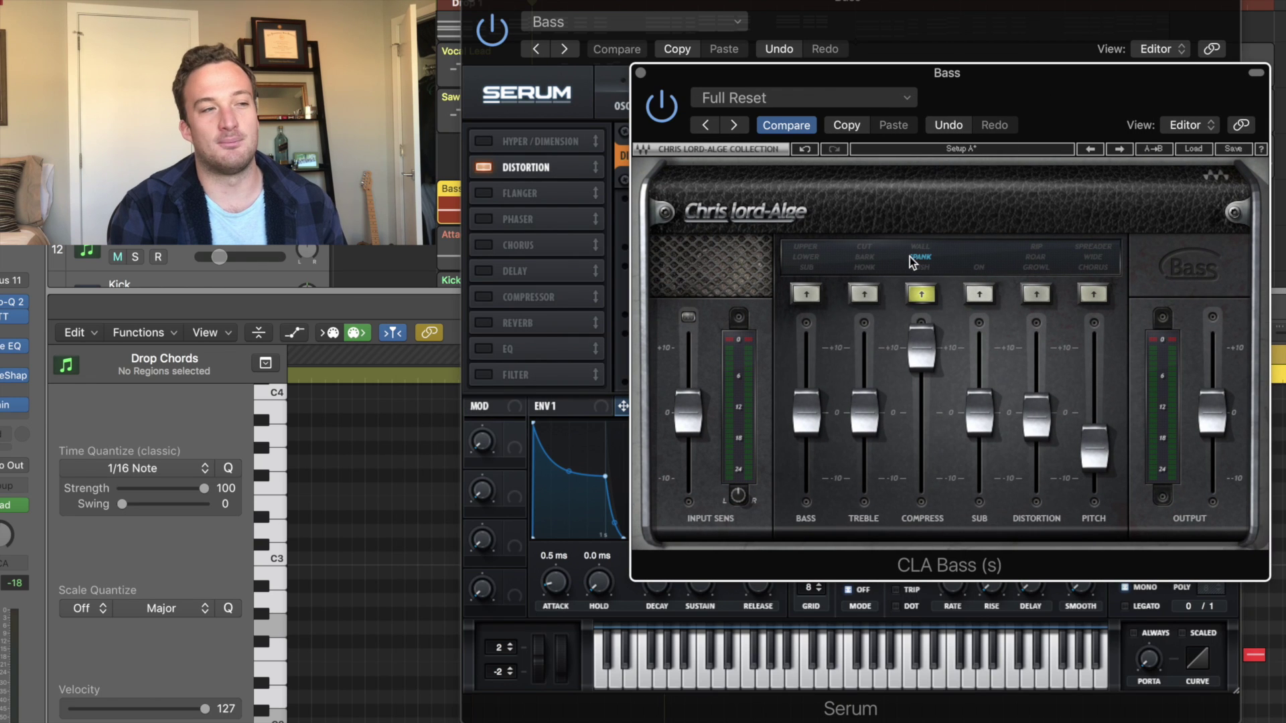
{"action": "left_click", "coordinate": [14, 301]}
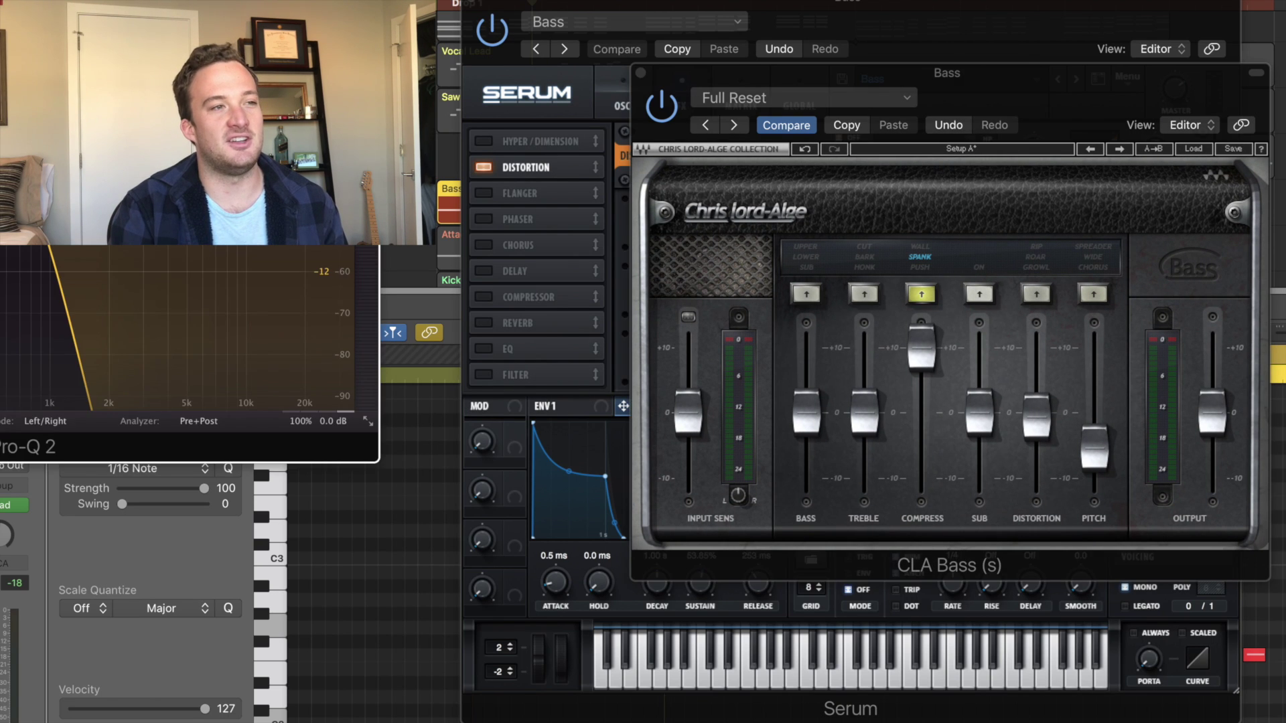
{"action": "left_click", "coordinate": [793, 303]}
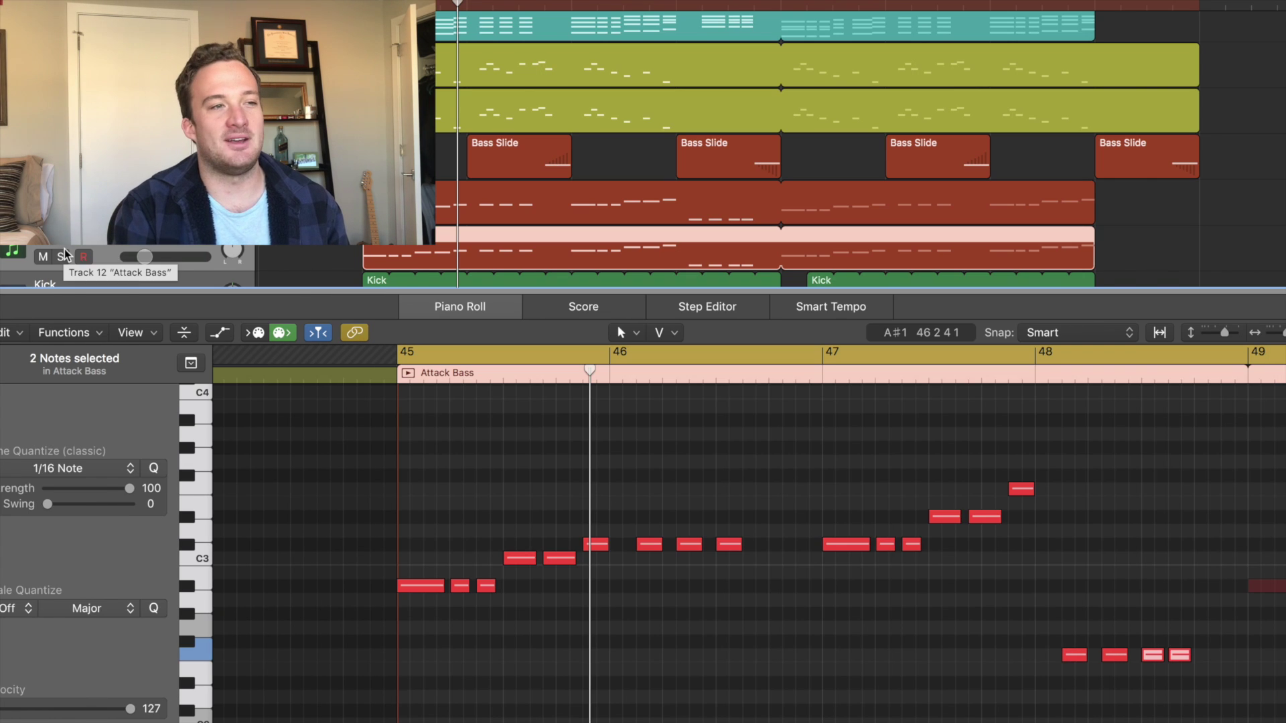
Solo the Attack Bass track, inspect its Pro-Q 2 low cut, and play it
{"action": "left_click", "coordinate": [61, 257]}
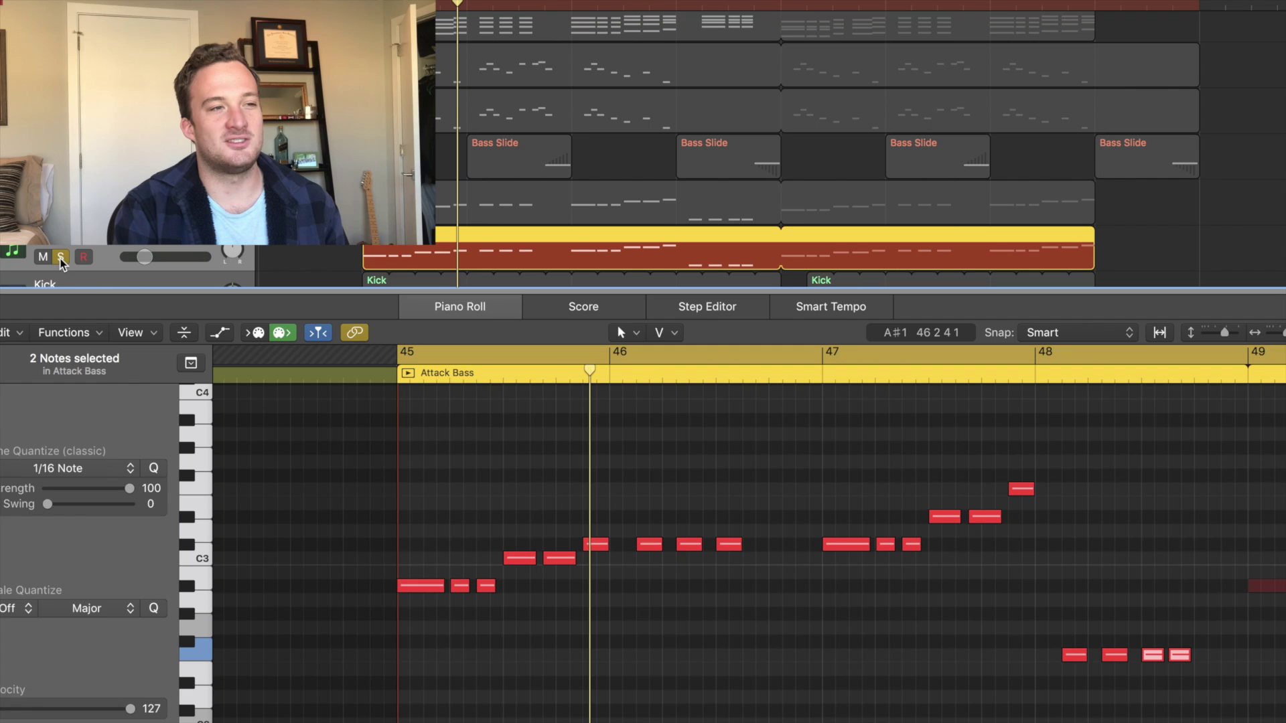
{"action": "key", "text": "v"}
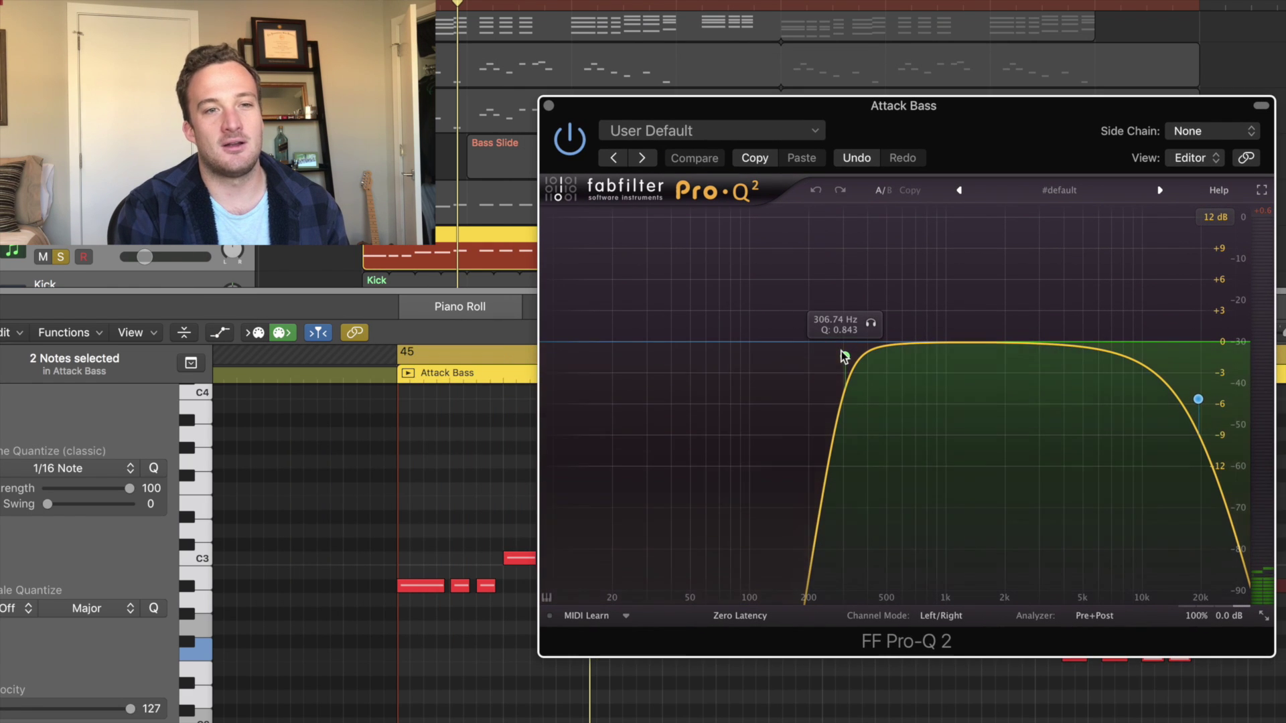
{"action": "left_click", "coordinate": [845, 355]}
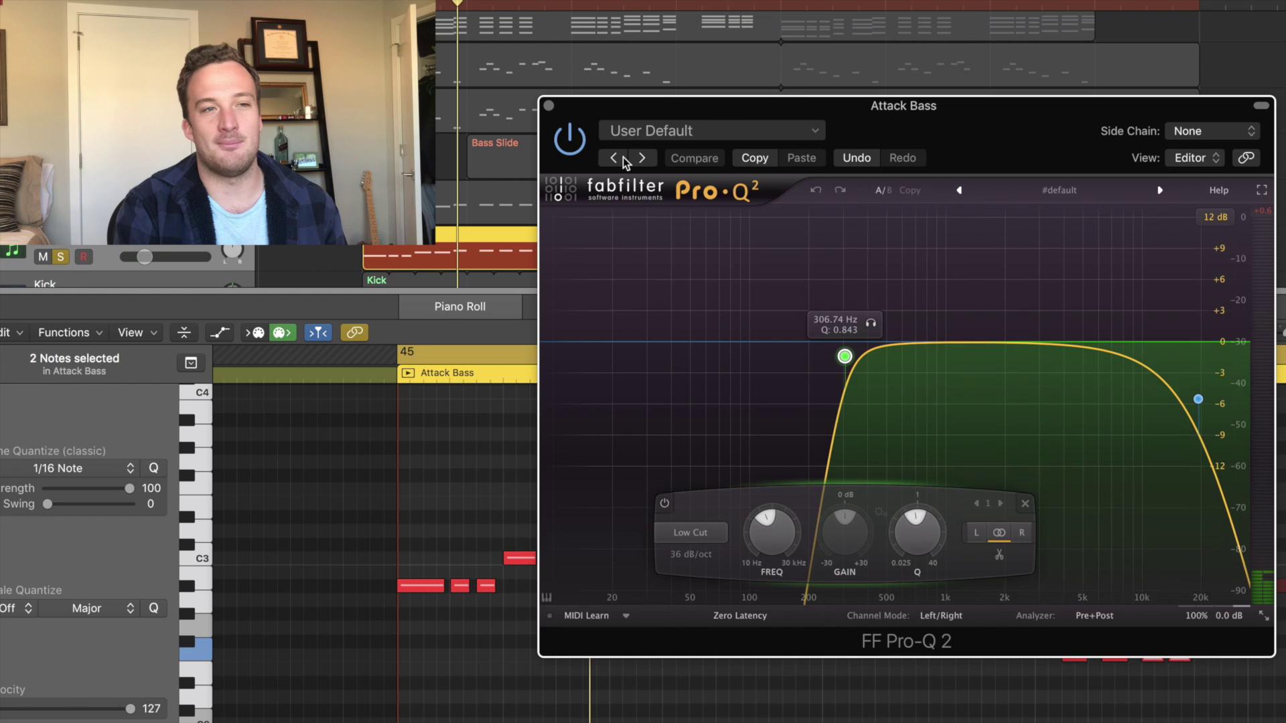
{"action": "key", "text": "space"}
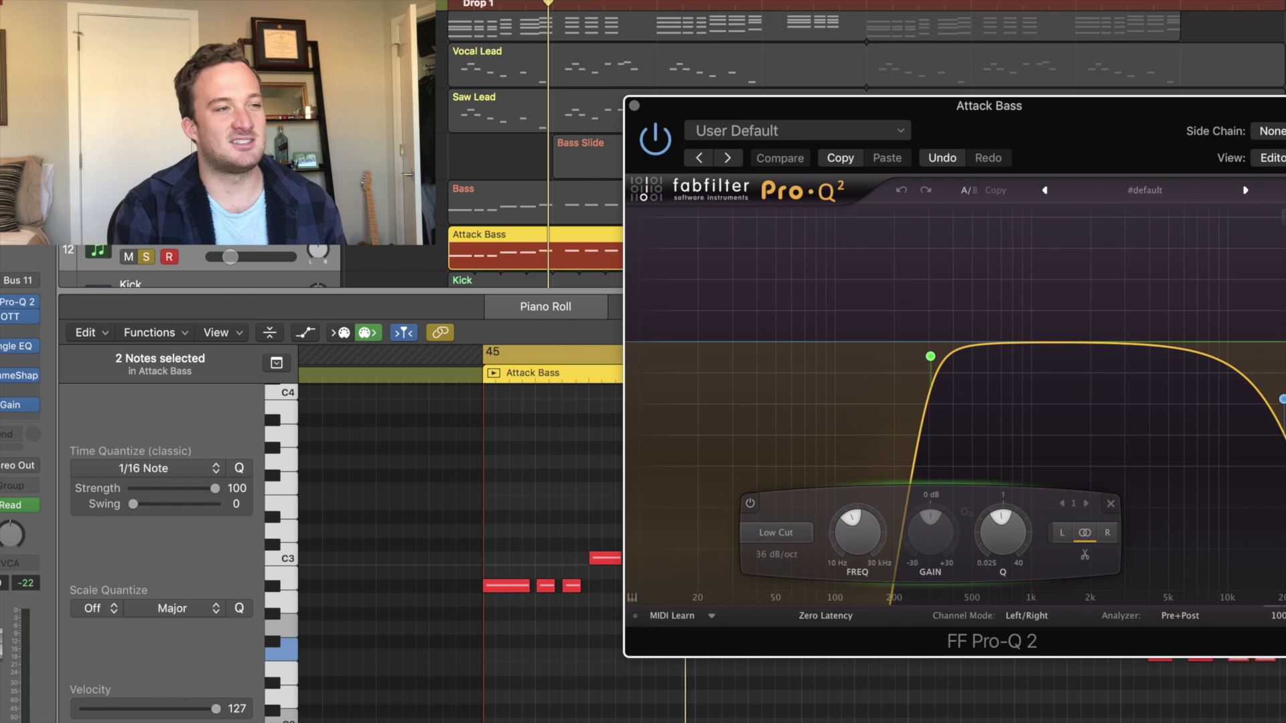
Open the Attack Bass Serum patch and examine its oscillator and Envelope 2's shape on the filter cutoff
{"action": "double_click", "coordinate": [100, 254]}
{"action": "left_click_drag", "start_coordinate": [138, 0], "coordinate": [923, 8]}
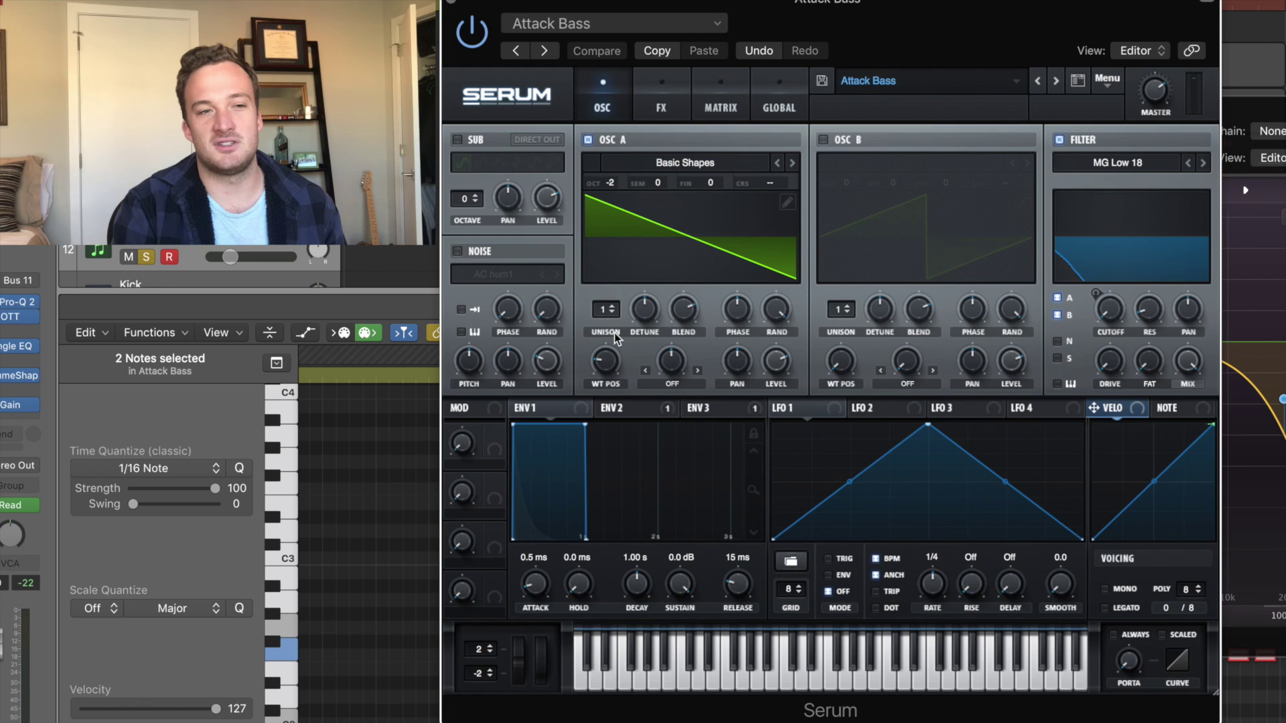
{"action": "left_click", "coordinate": [637, 405]}
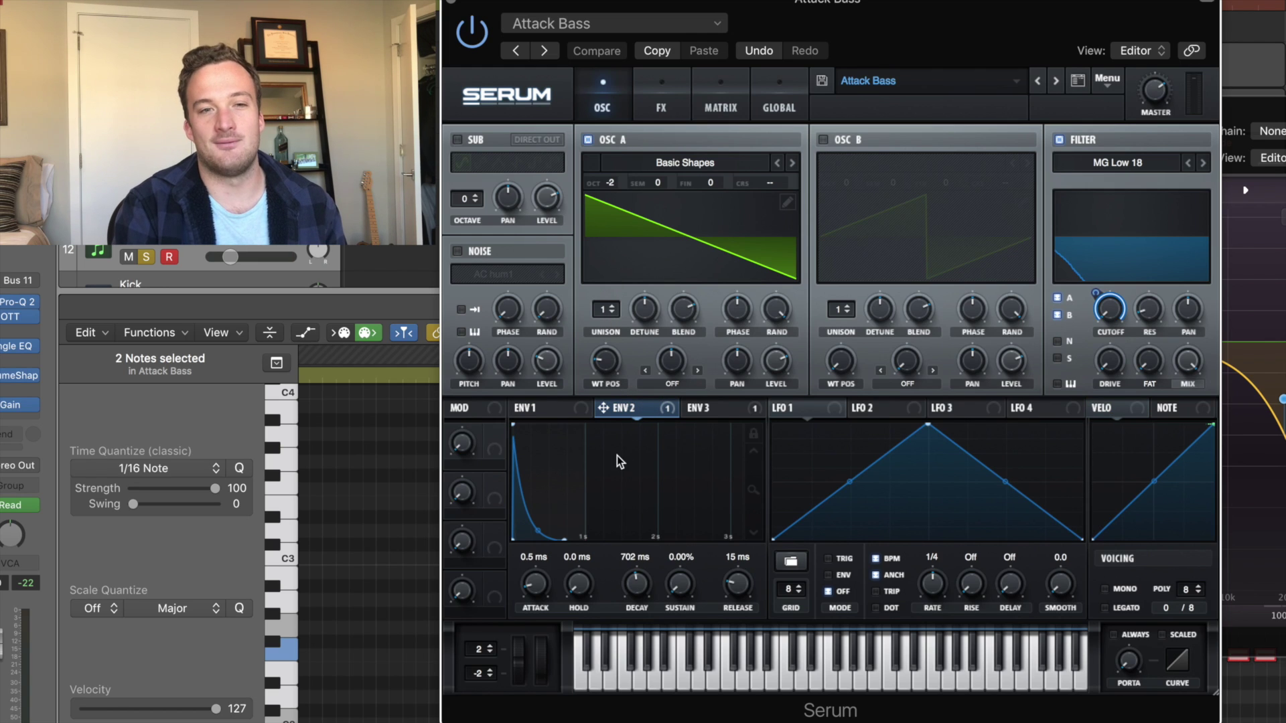